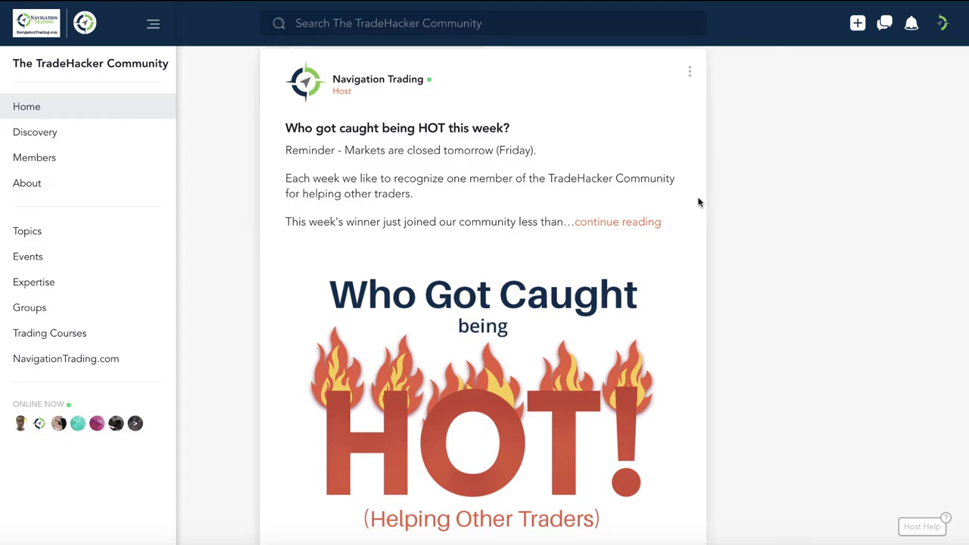
- Expand the 'Who got caught being HOT this week?' post and scroll down to the winner announcement
click(610, 225)
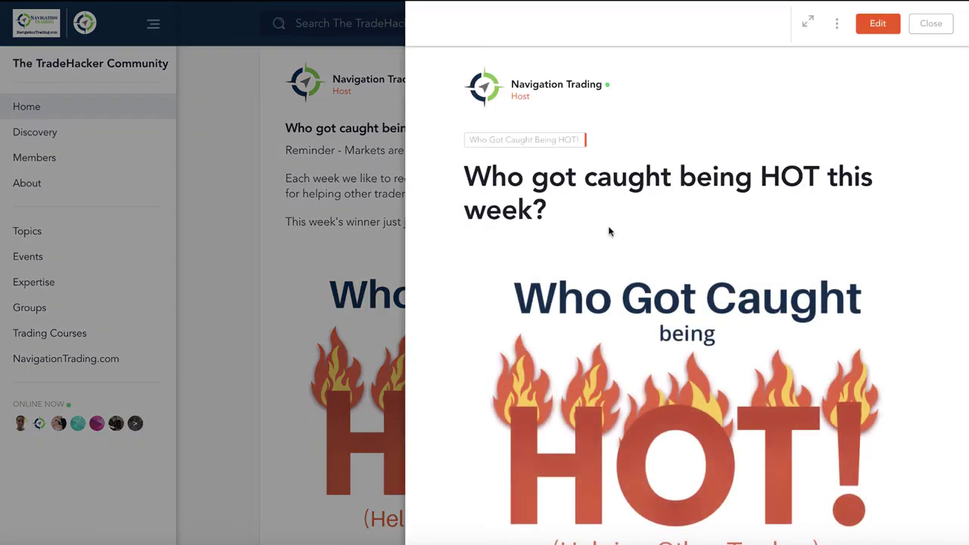
scroll(609, 233, down, 5)
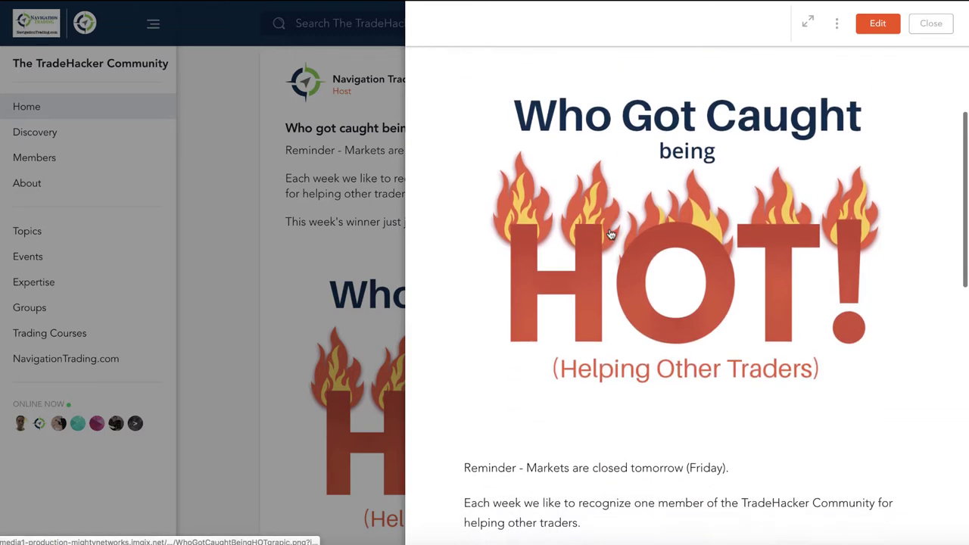
scroll(611, 234, down, 1)
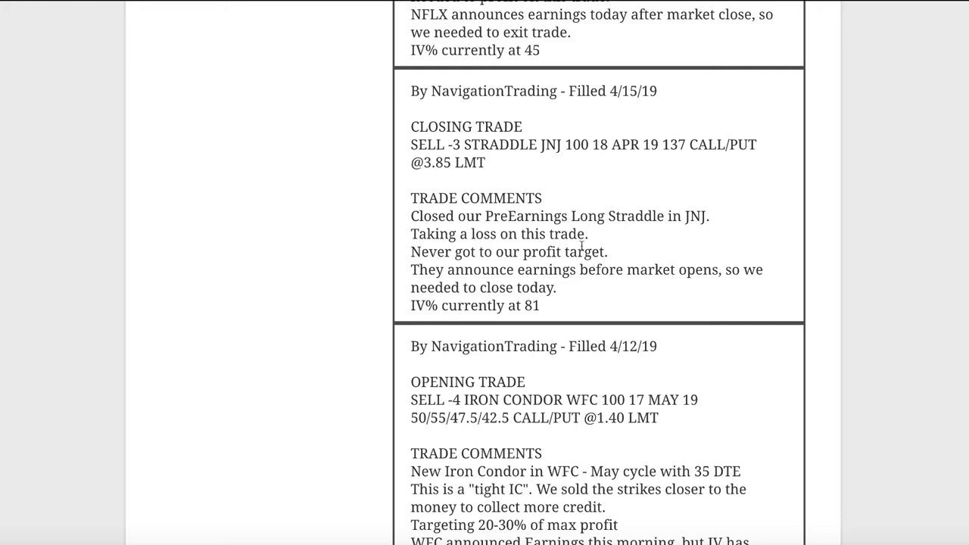
- Scroll the trade log up to the 4/16/19 NFLX closing trade, then switch to thinkorswim
scroll(528, 242, up, 3)
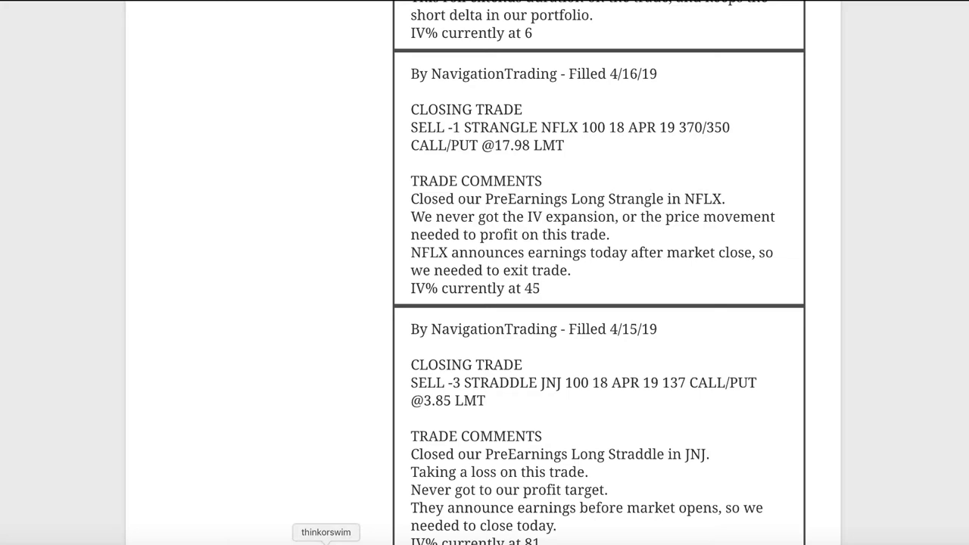
click(325, 541)
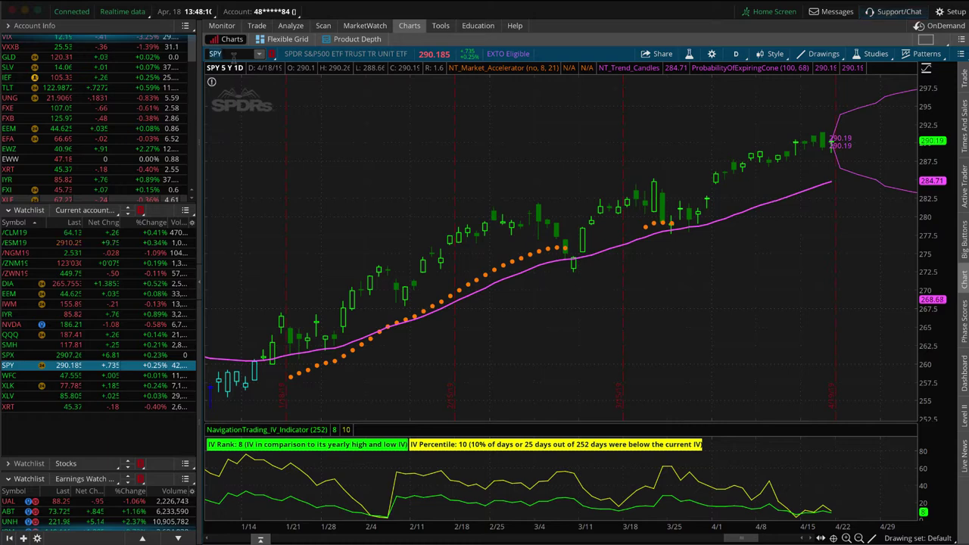
- Change the thinkorswim chart symbol from SPY to NFLX
click(234, 55)
text(NFL)
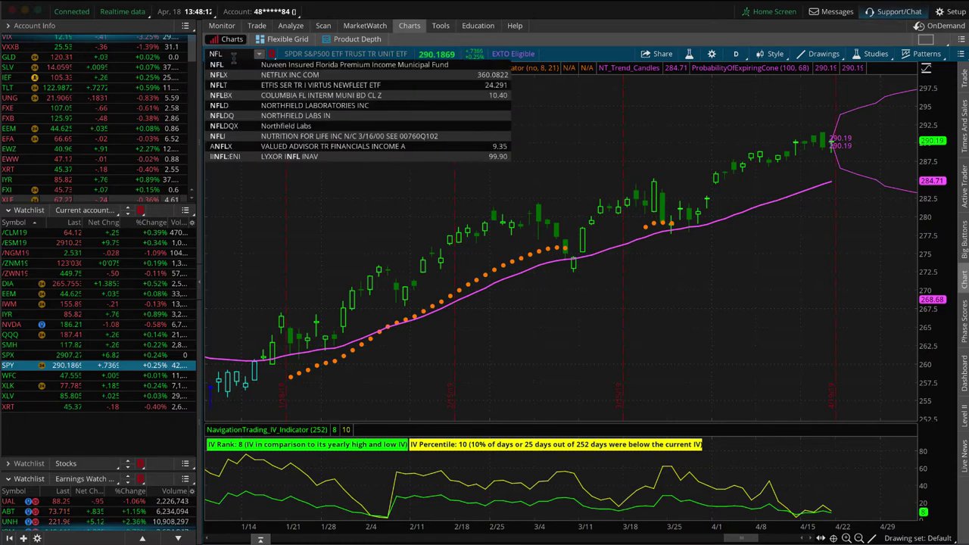
text(X)
key(Return)
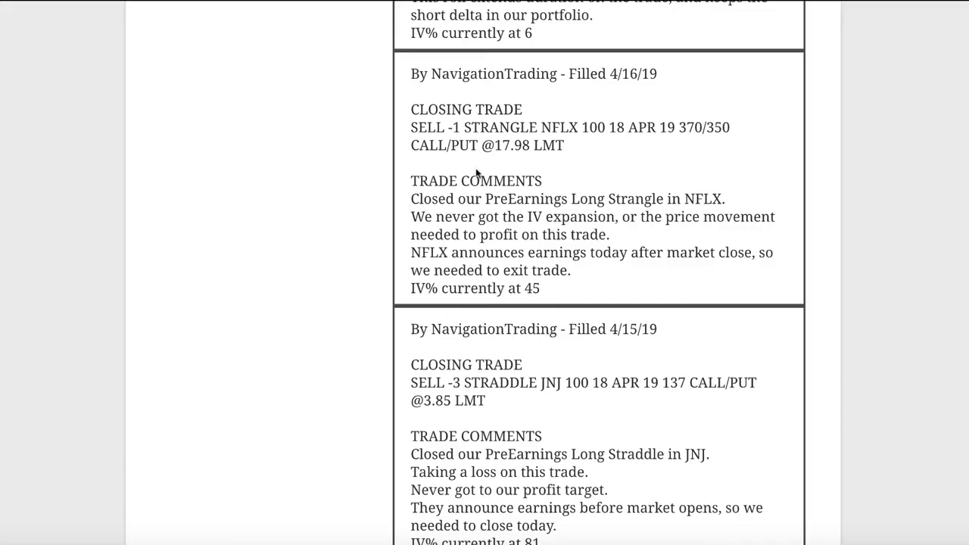
- Scroll the alert log up to the SPY vertical roll entry, then return to thinkorswim
scroll(577, 271, up, 4)
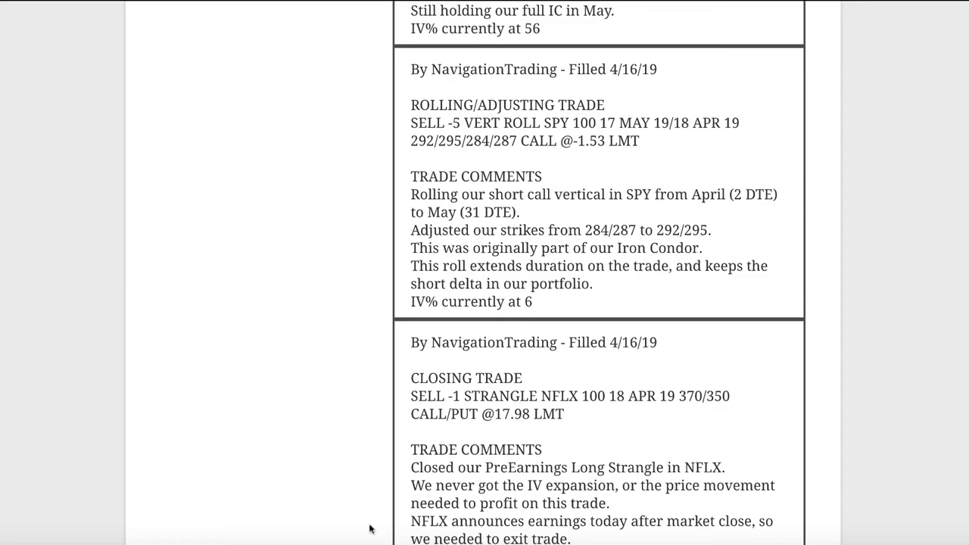
click(326, 542)
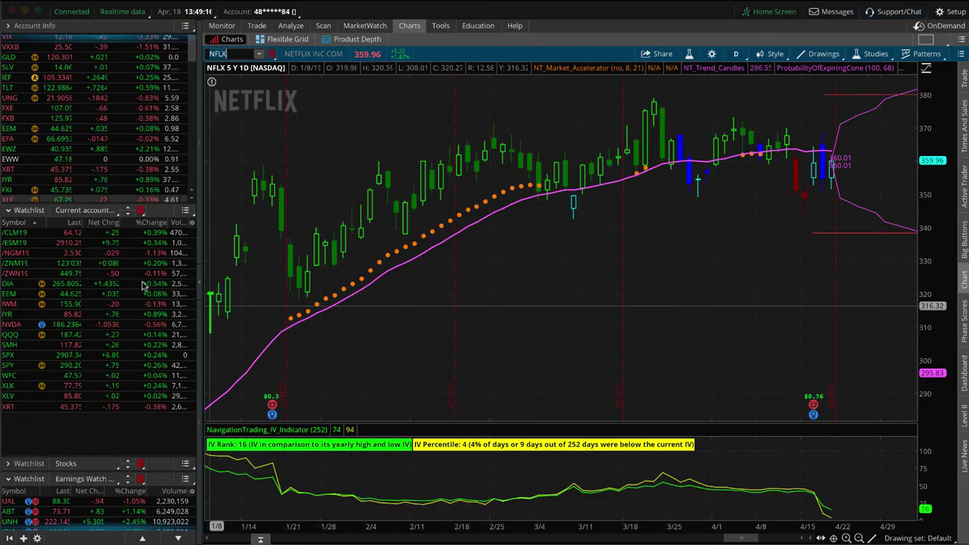
- Select SPY in the watchlist and view the risk profile of its May 292/295 call vertical
click(113, 365)
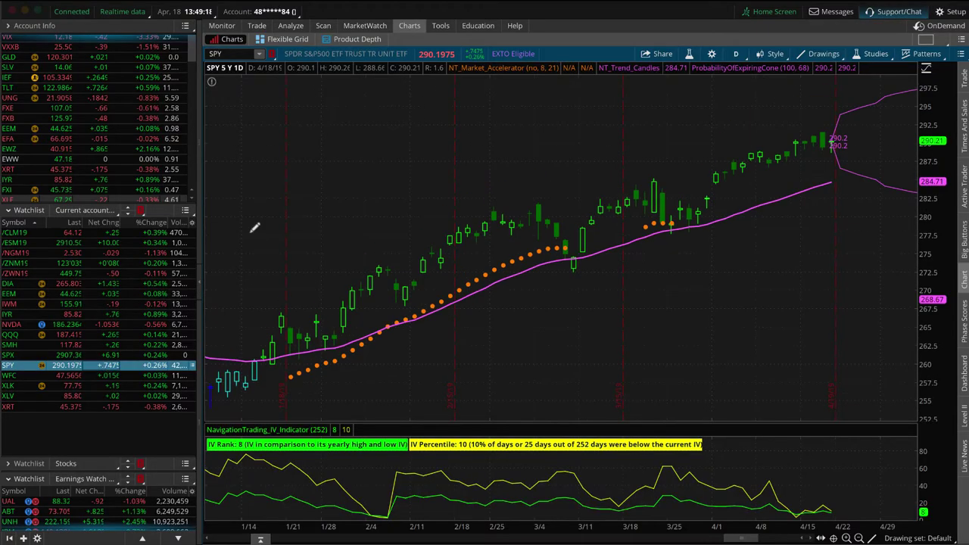
click(291, 25)
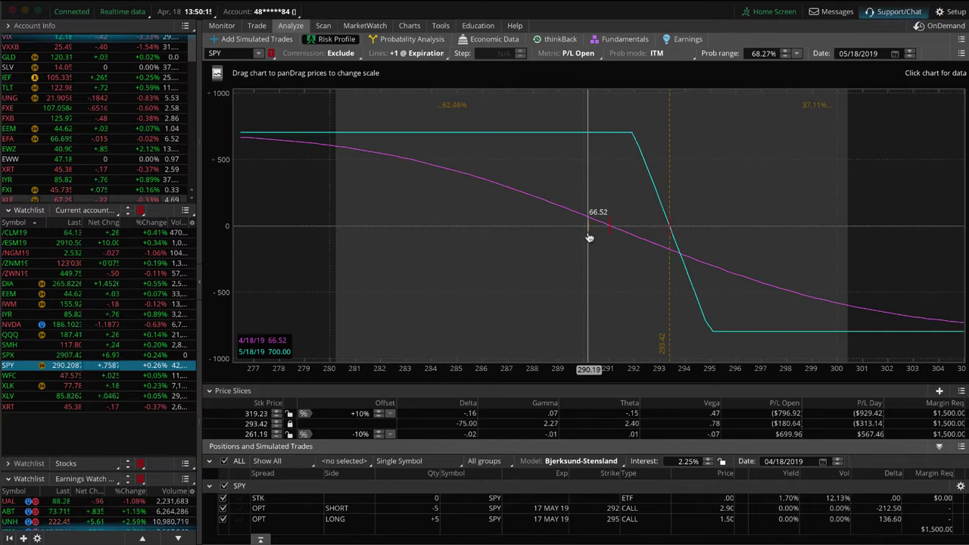
- Return to the SPY daily chart and scroll it forward to extend the probability cone
click(409, 25)
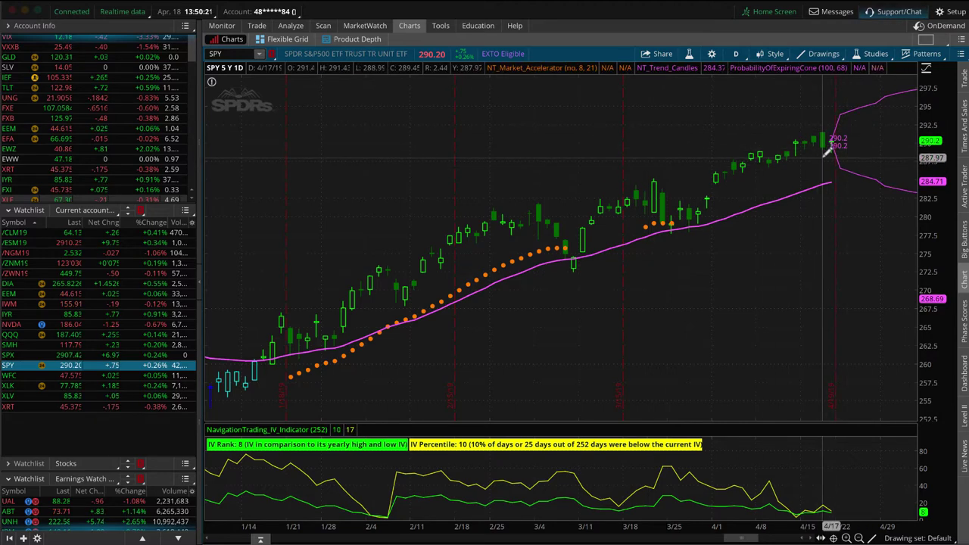
scroll(814, 156, down, 5)
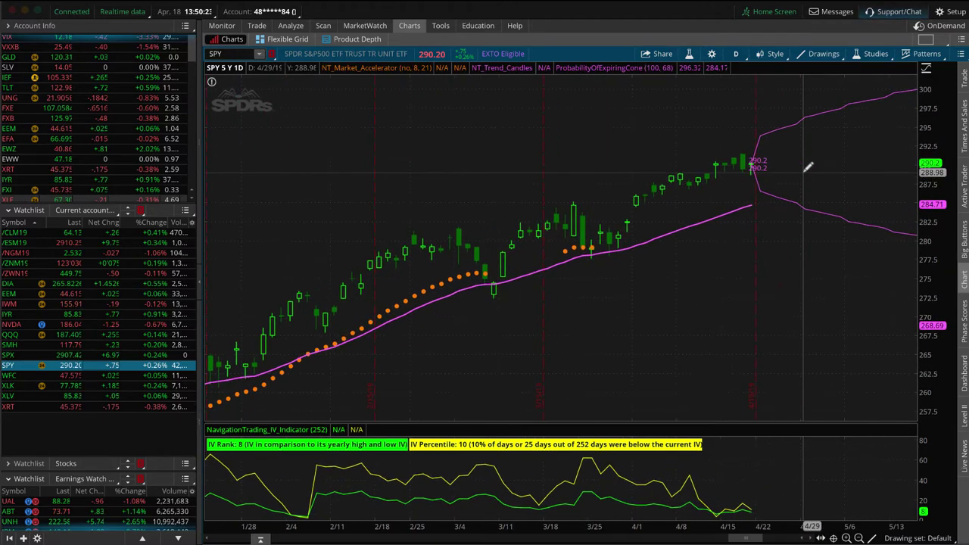
scroll(809, 166, down, 8)
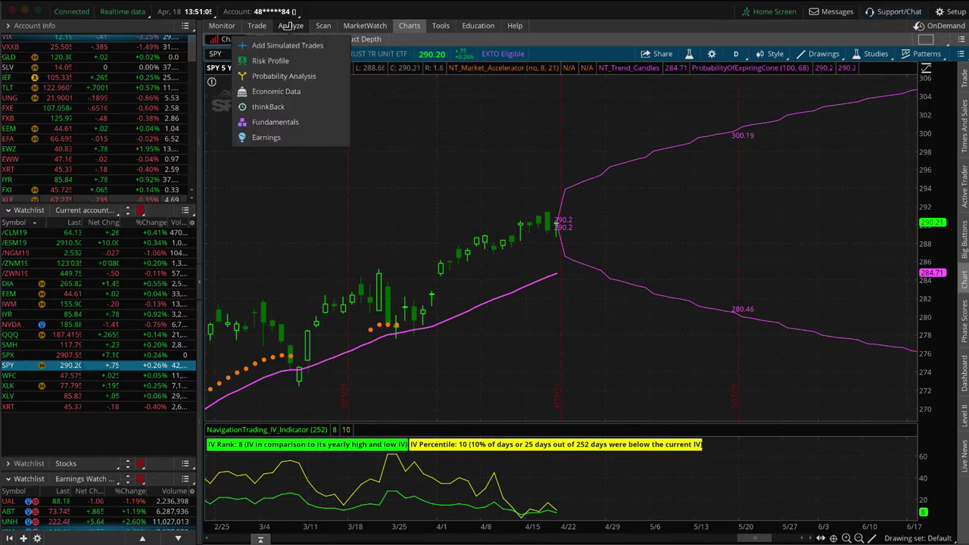
click(288, 59)
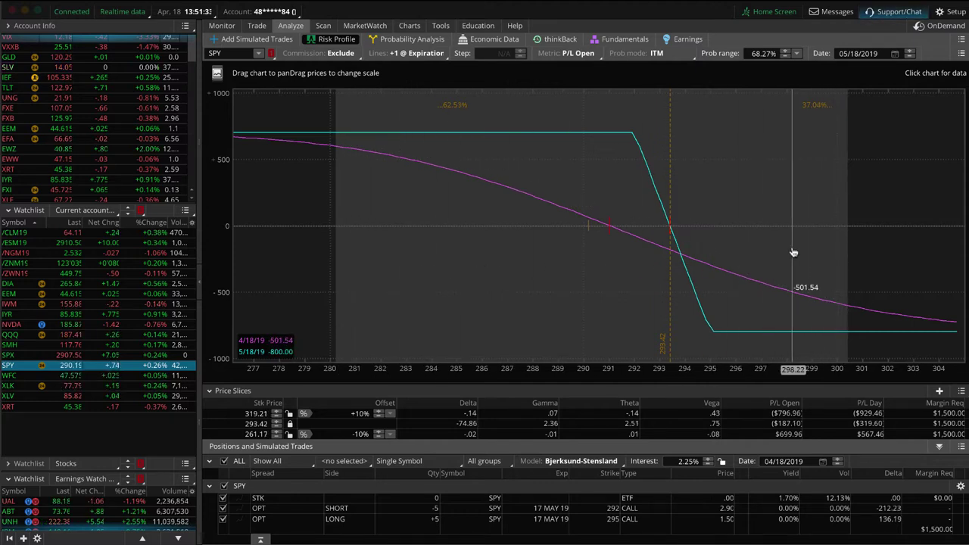
click(409, 25)
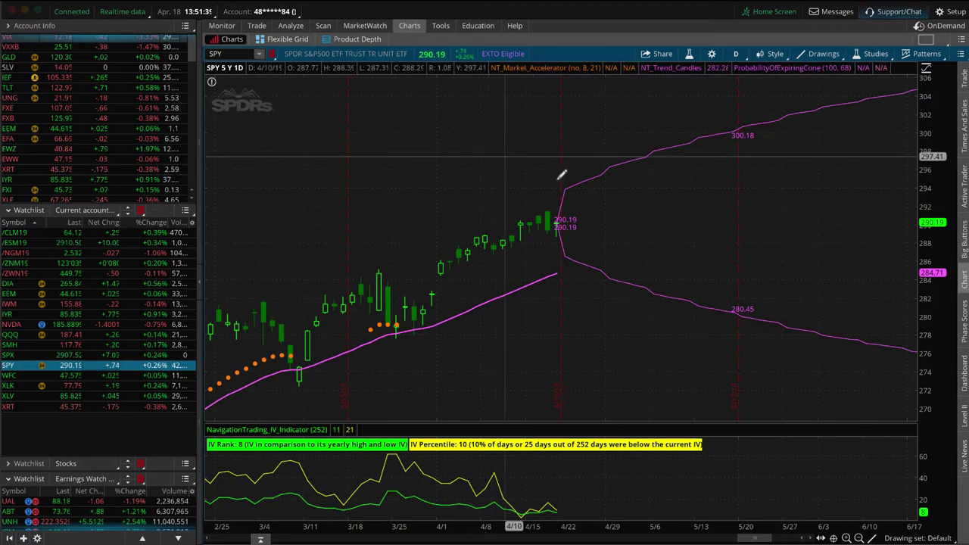
scroll(573, 181, down, 1)
scroll(573, 180, down, 3)
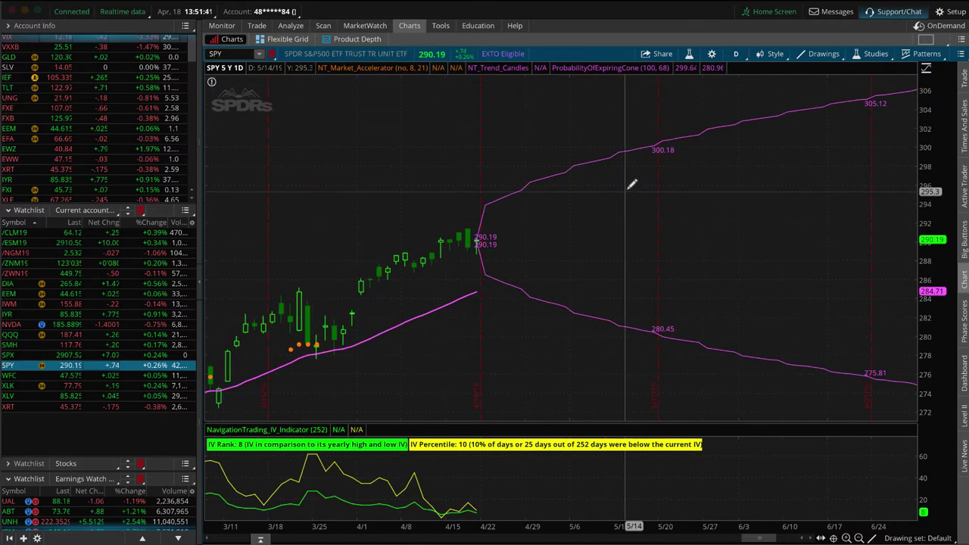
scroll(663, 170, down, 20)
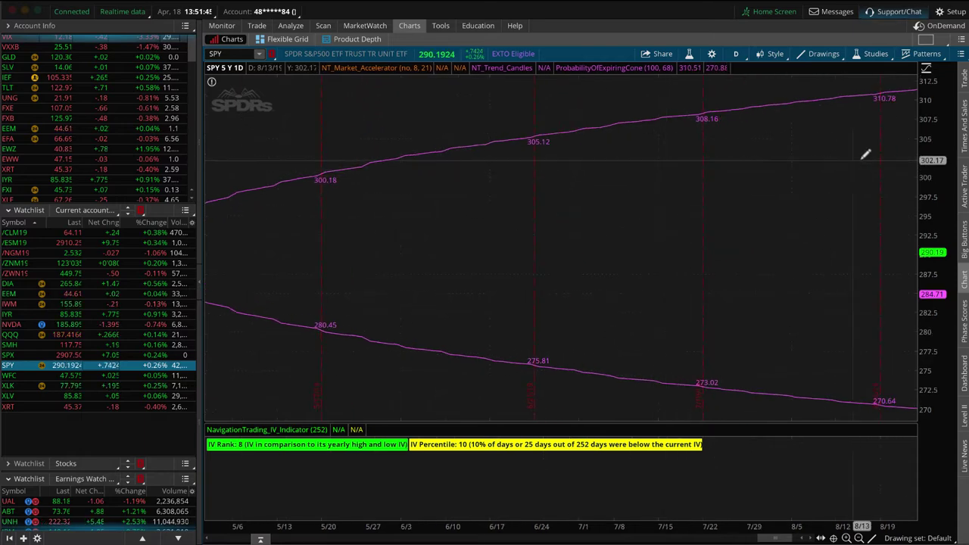
scroll(597, 192, up, 20)
scroll(597, 193, down, 10)
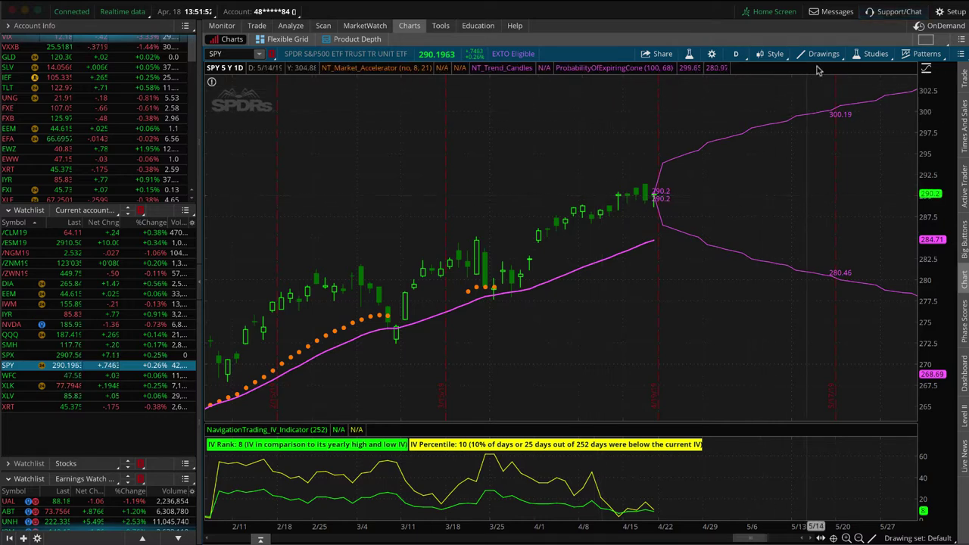
click(878, 53)
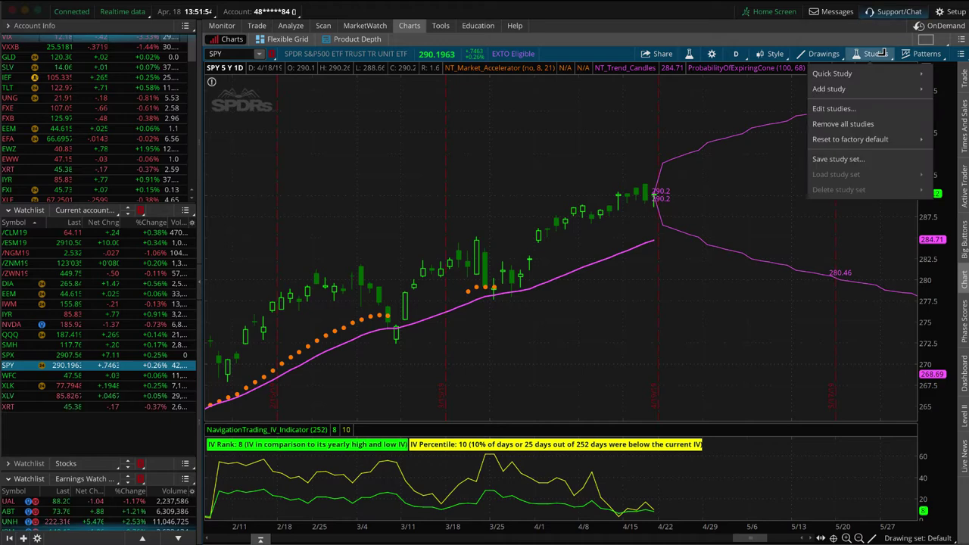
click(837, 109)
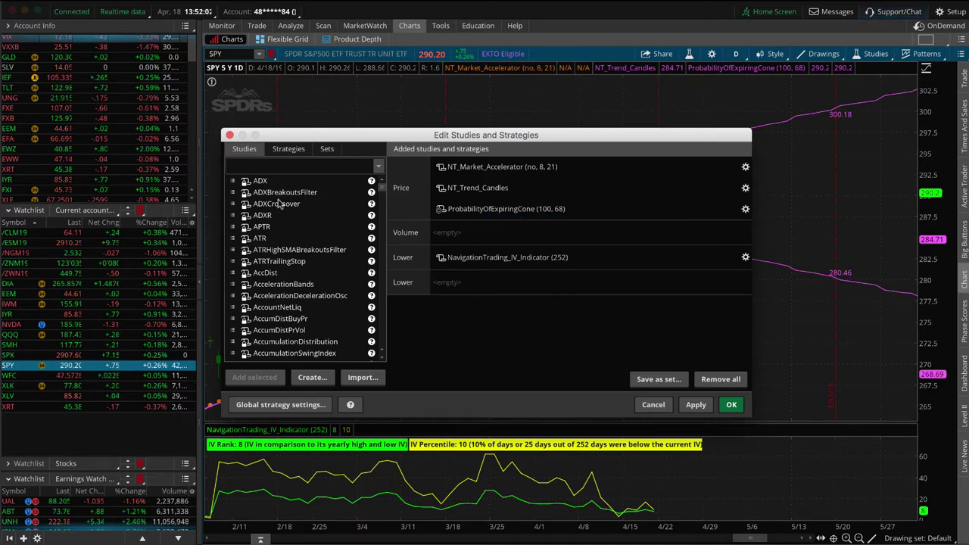
click(278, 166)
text(p)
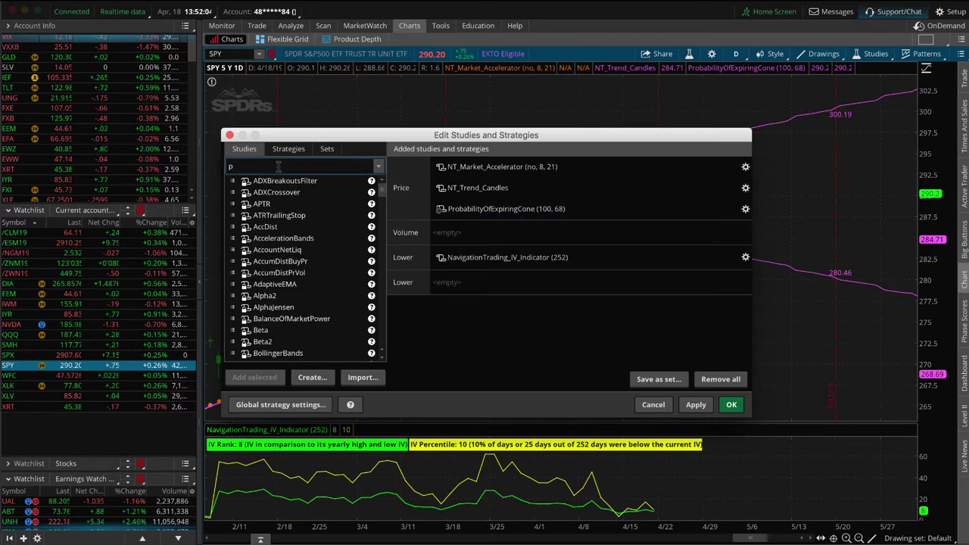
text(rob)
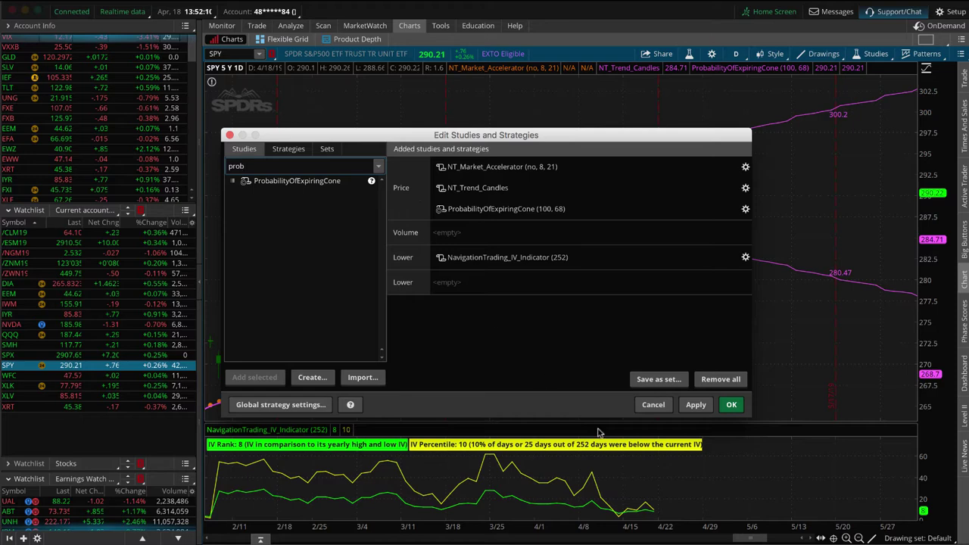
click(664, 405)
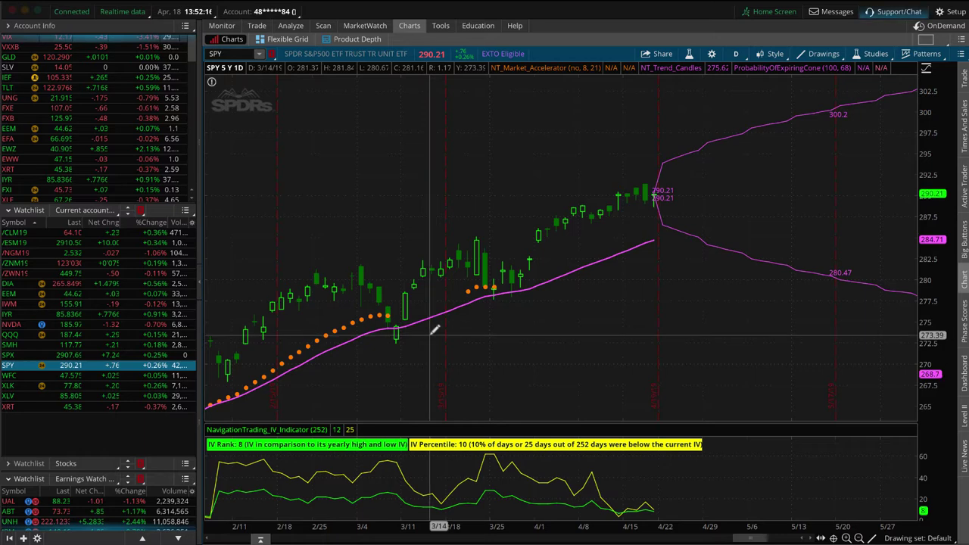
- Scroll up to the 4/16/19 IYR alert and highlight '4/5', 'April IC' and 'May' in its comment
scroll(439, 327, up, 5)
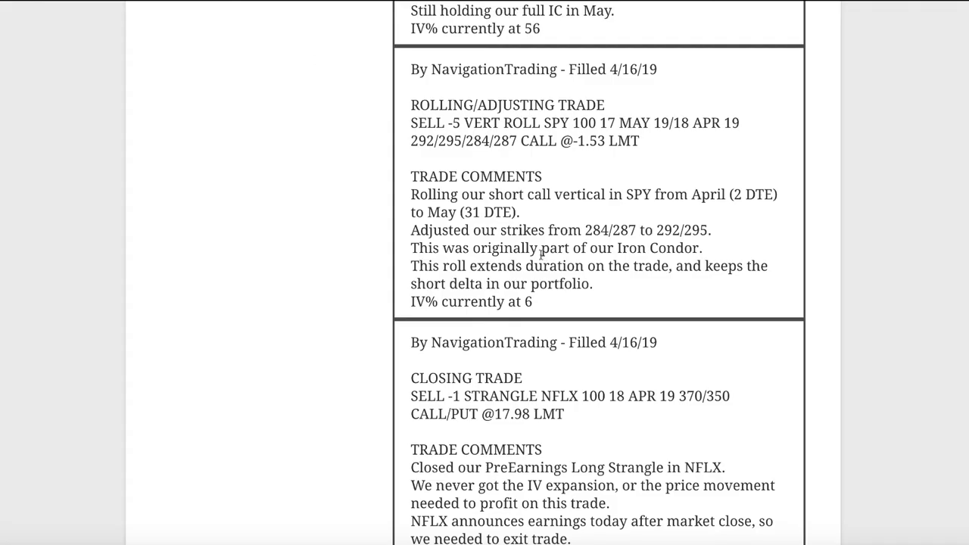
scroll(541, 254, up, 4)
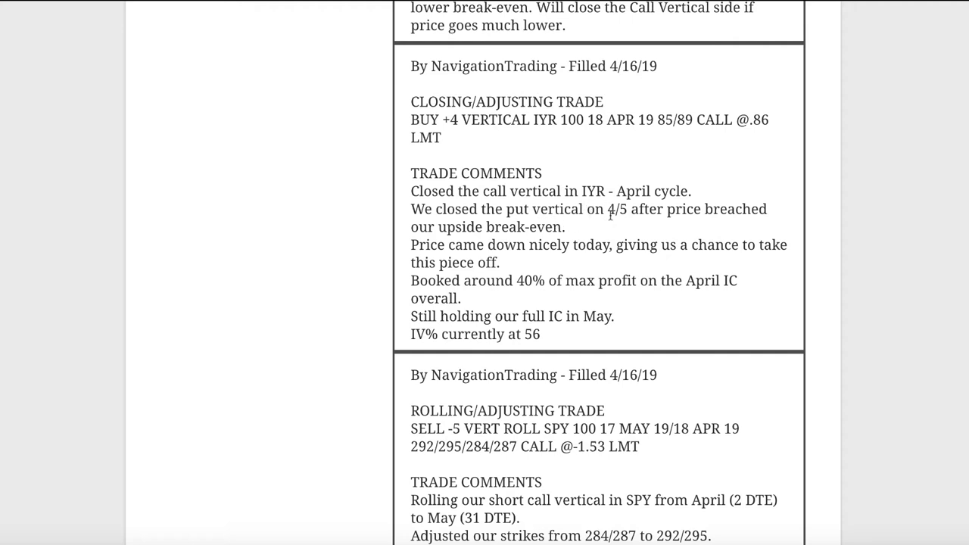
drag(610, 209, 626, 210)
drag(737, 281, 679, 281)
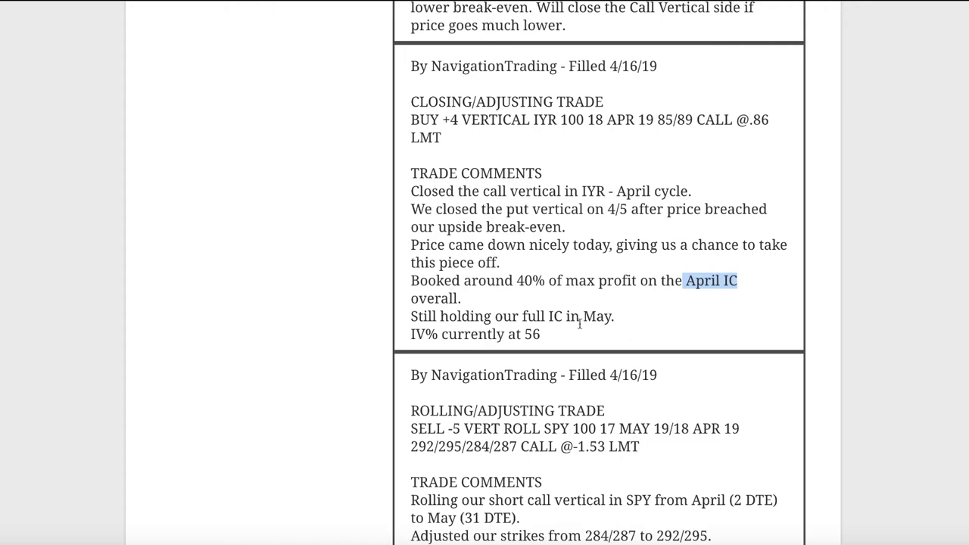
scroll(580, 324, up, 1)
drag(612, 334, 580, 334)
scroll(522, 334, up, 4)
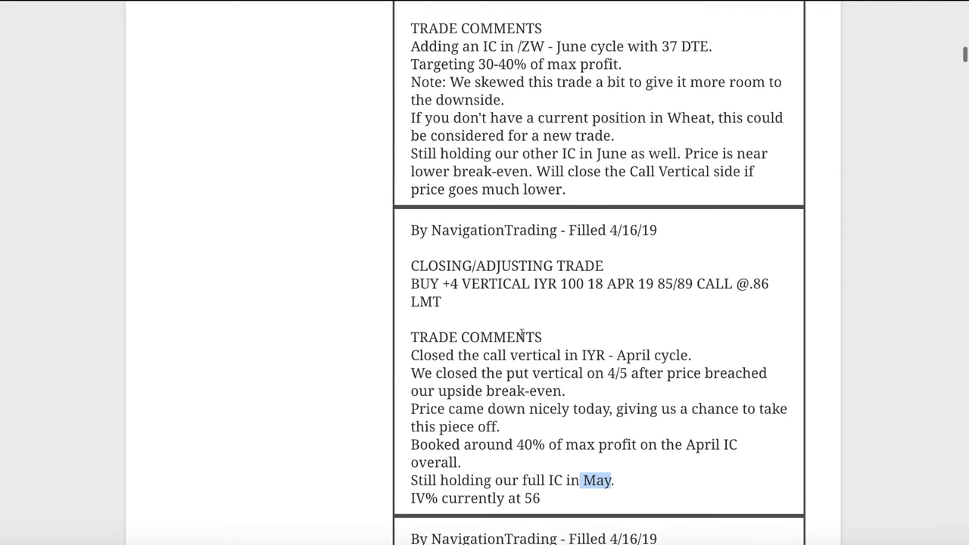
- Highlight '/ZW', the June 37 DTE cycle and 'skewed' in the 4/17/19 /ZWN19 iron condor alert
scroll(521, 338, up, 1)
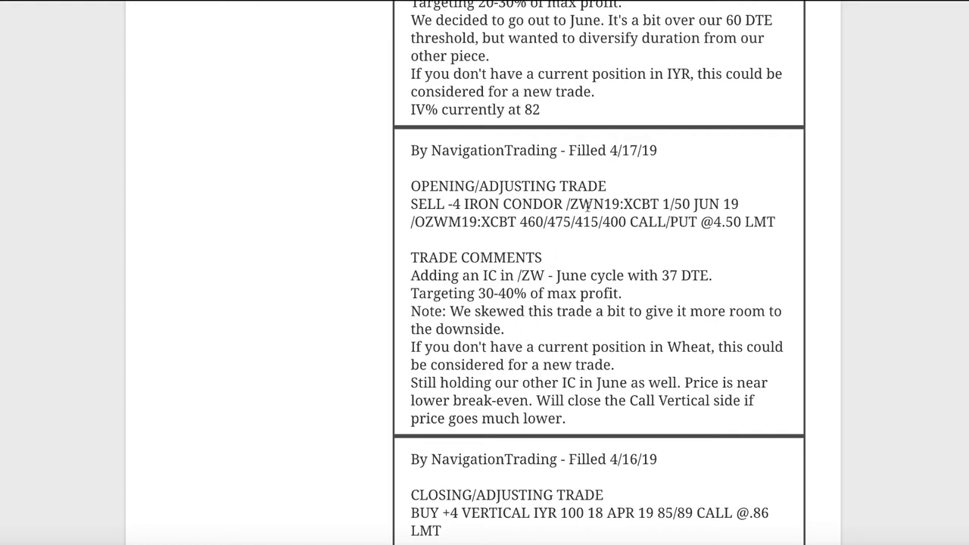
drag(592, 204, 568, 204)
drag(544, 275, 710, 276)
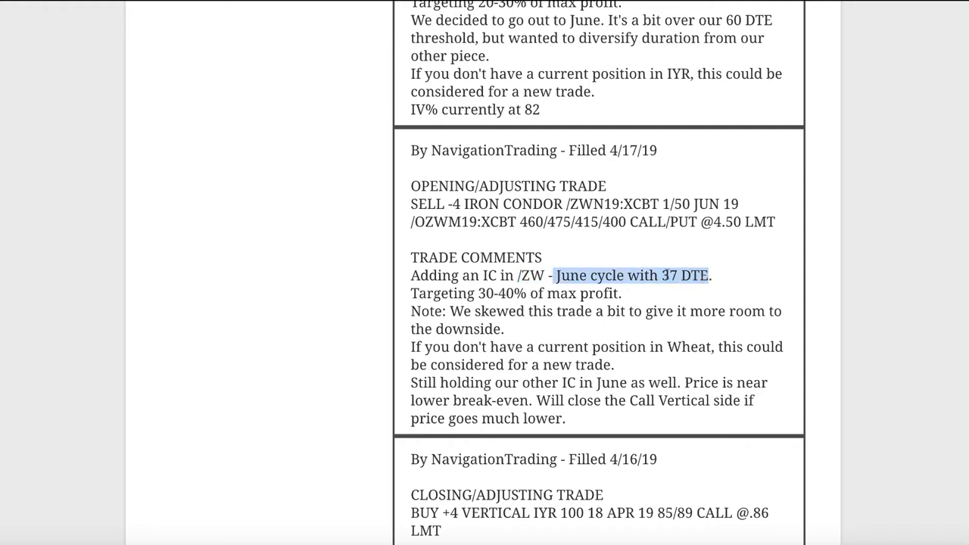
drag(476, 312, 528, 312)
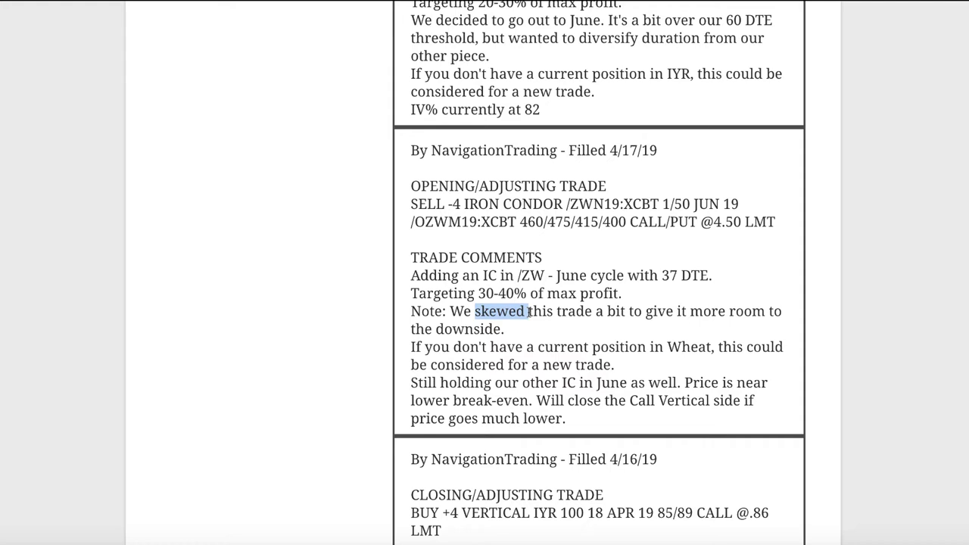
scroll(528, 312, down, 1)
- Open the /ZWN19 wheat position's risk profile and enlarge the positions table to show all legs
click(326, 539)
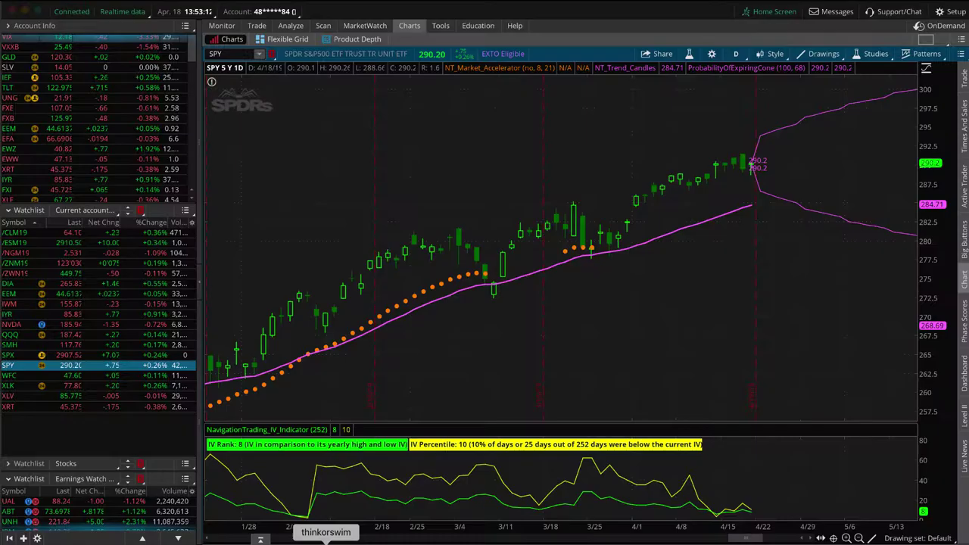
click(106, 273)
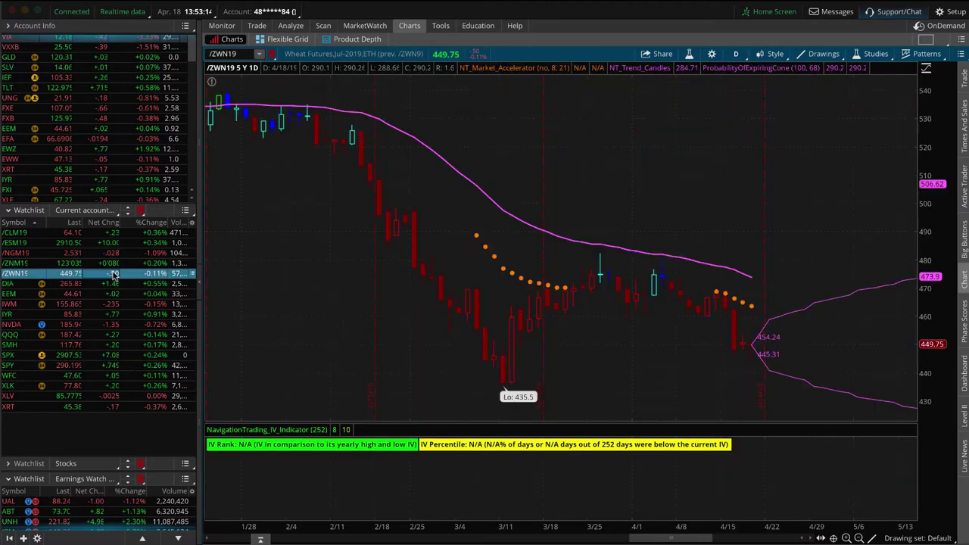
click(290, 25)
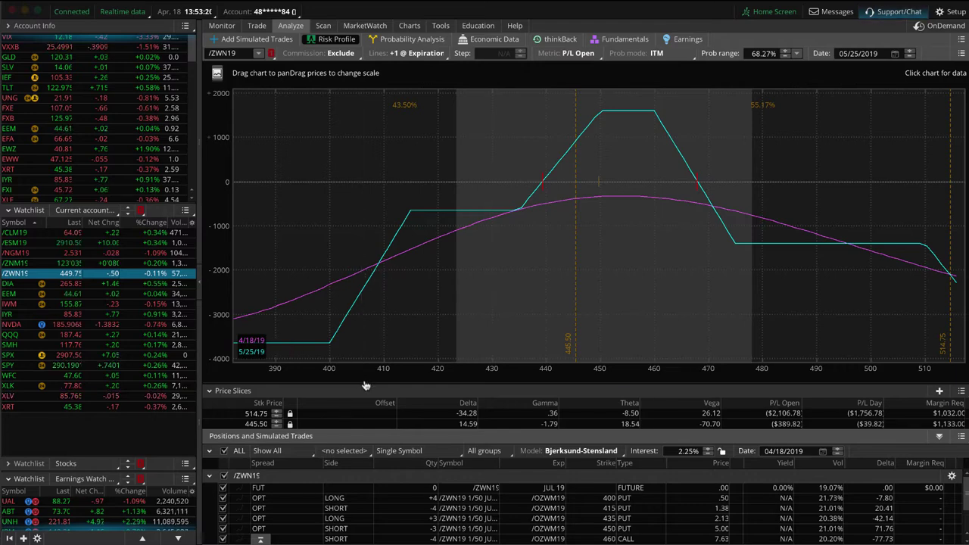
drag(363, 380, 363, 334)
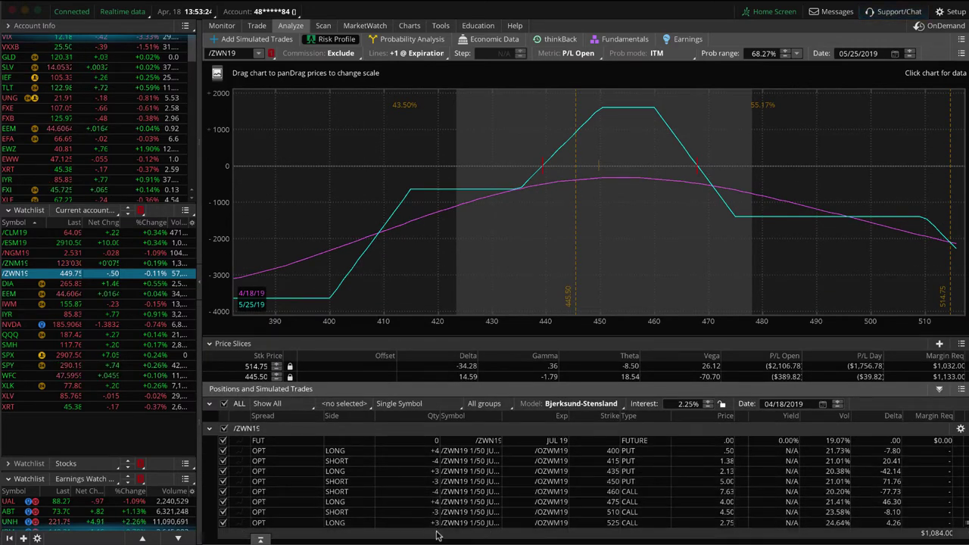
- Exclude the 525 and 510 call legs and the 450 and 435 put legs from the profile
click(223, 522)
click(223, 512)
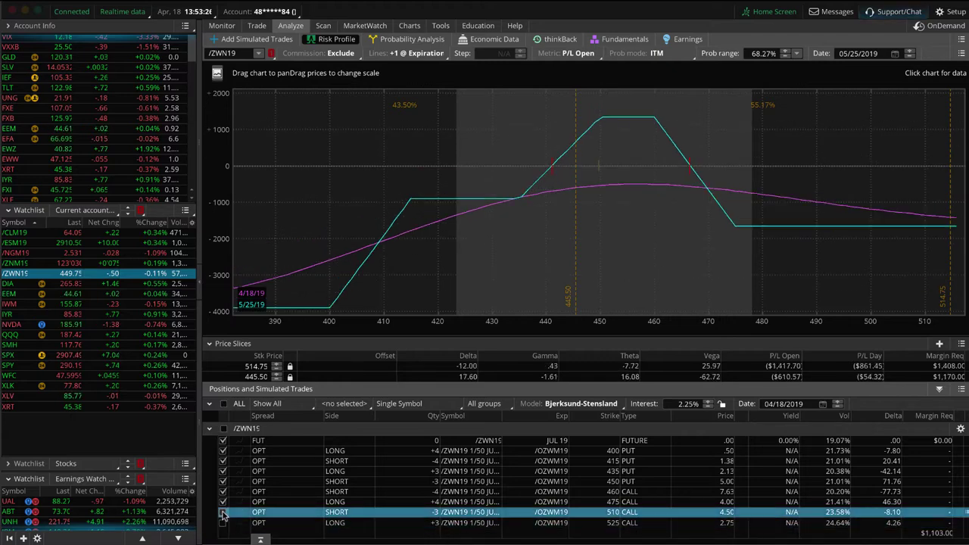
click(223, 482)
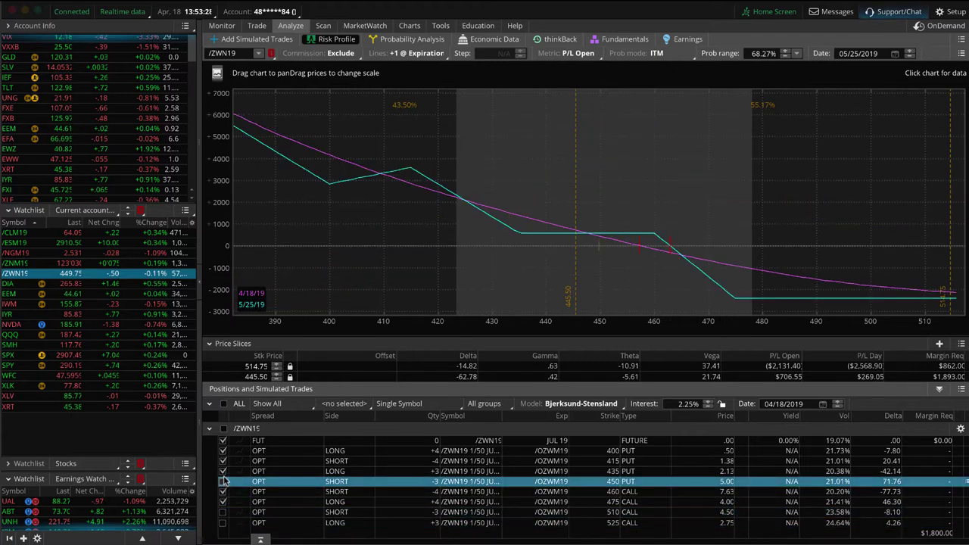
click(223, 471)
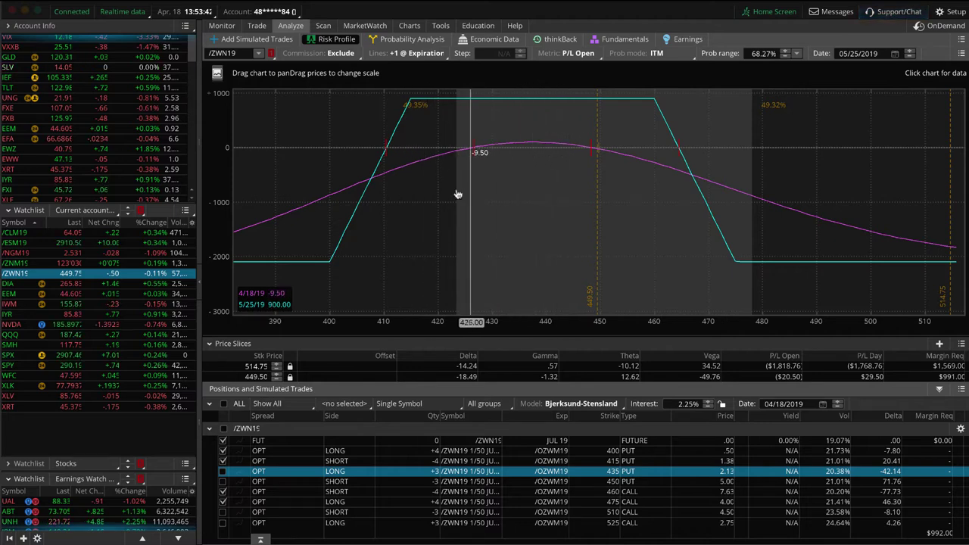
- Re-toggle legs so only one iron condor remains, then pan the P/L chart to 540
click(224, 452)
click(223, 452)
click(222, 461)
click(222, 471)
click(223, 481)
click(222, 492)
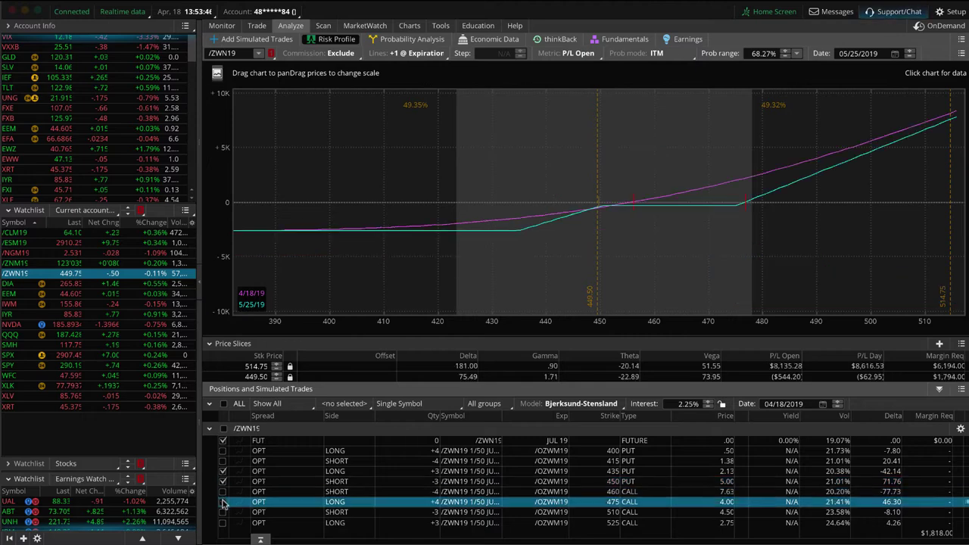
click(223, 502)
click(223, 512)
click(223, 523)
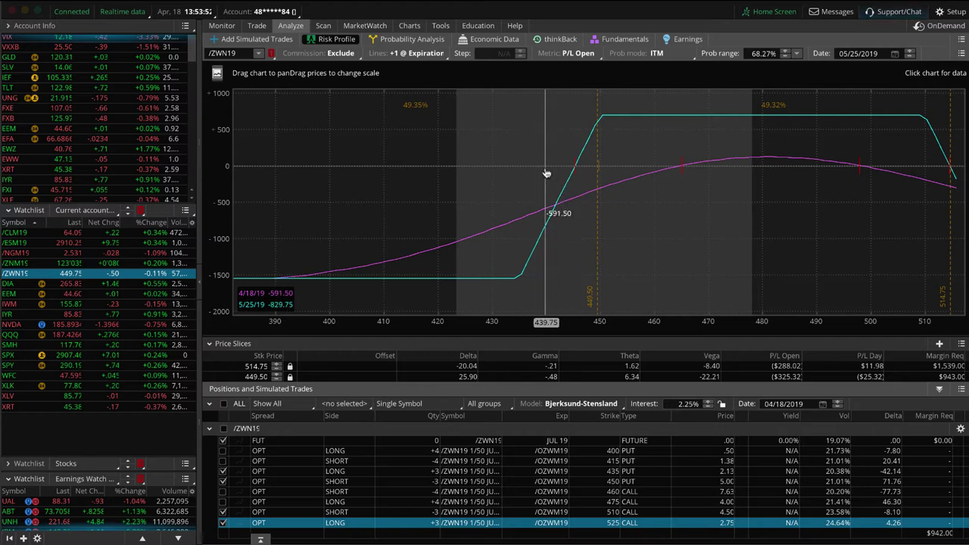
drag(753, 170, 596, 243)
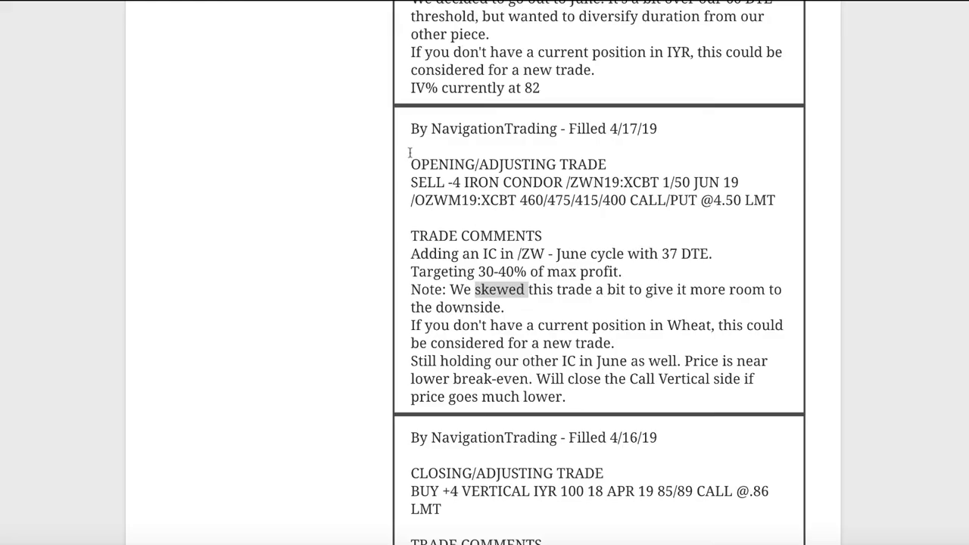
scroll(465, 188, up, 4)
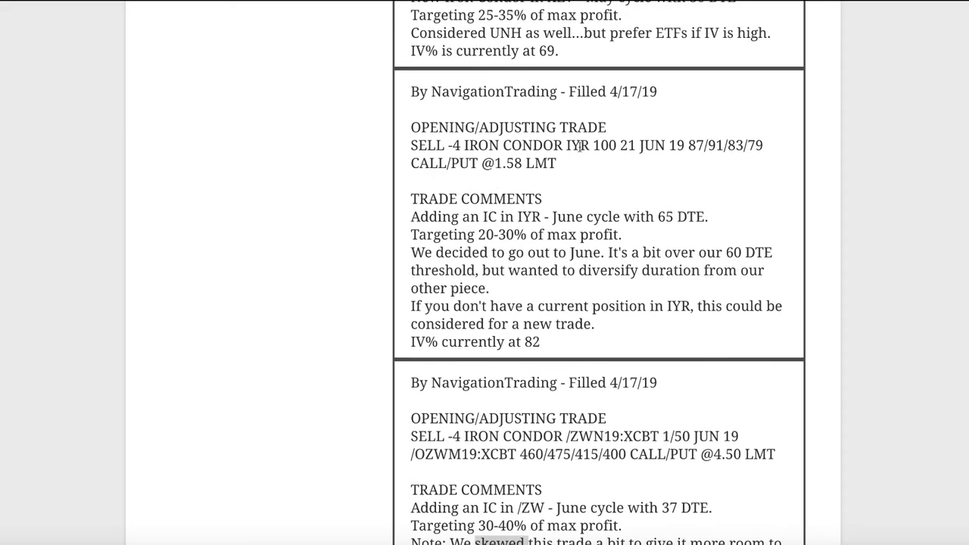
- Highlight 'IYR', '65 DTE' and the 20-30% target in the IYR iron condor alert
drag(565, 145, 590, 146)
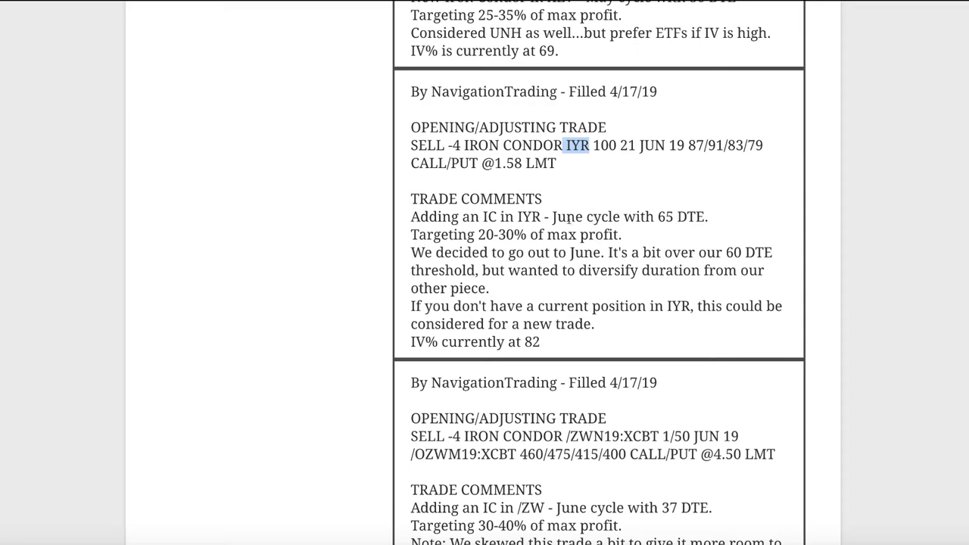
drag(659, 218, 717, 219)
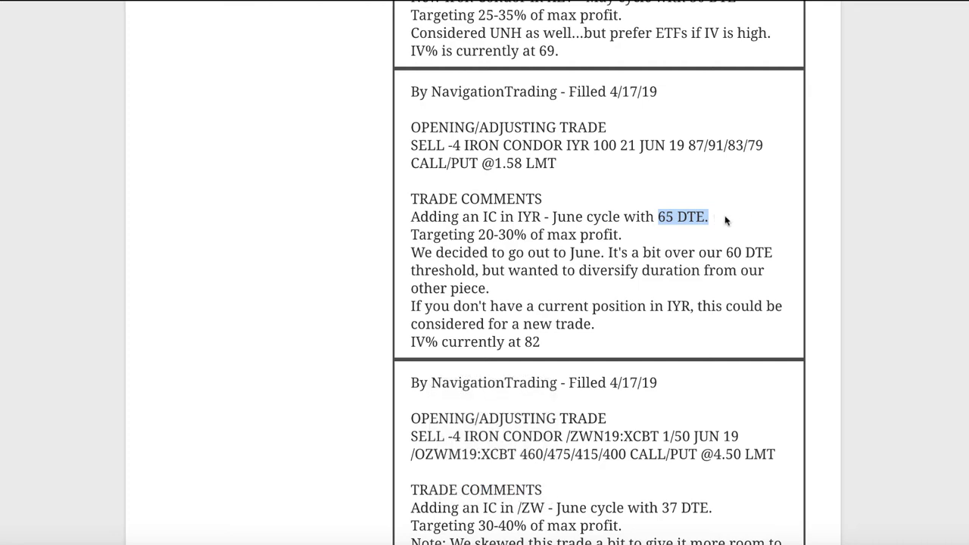
click(663, 232)
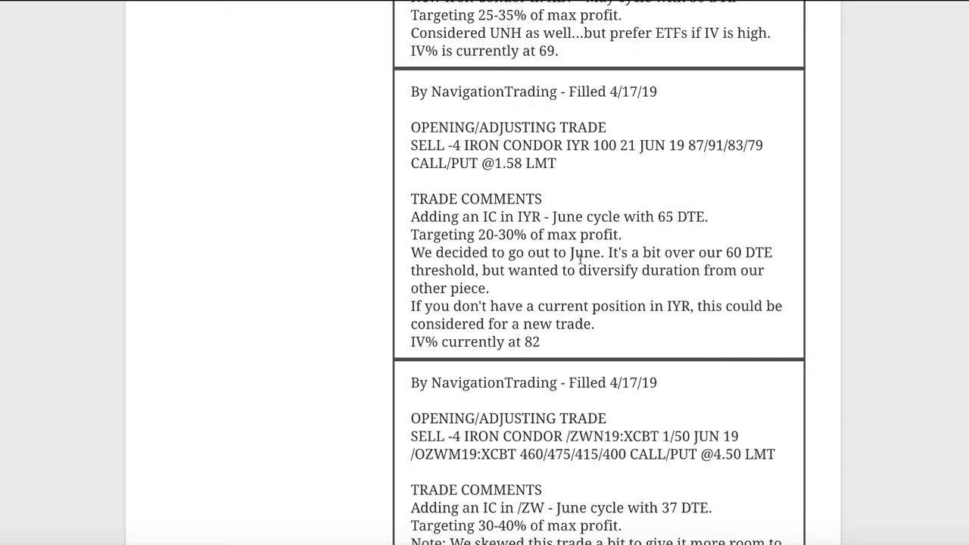
drag(478, 235, 525, 234)
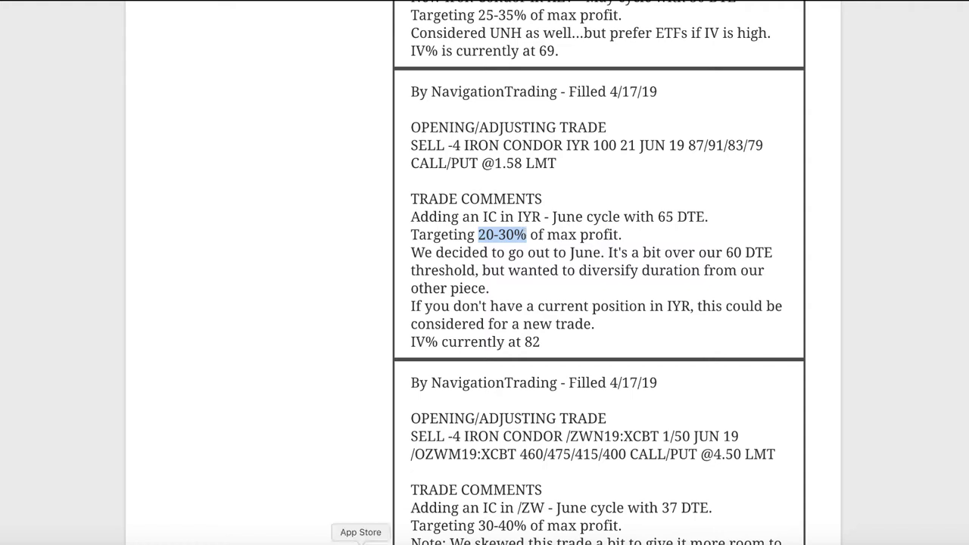
click(326, 539)
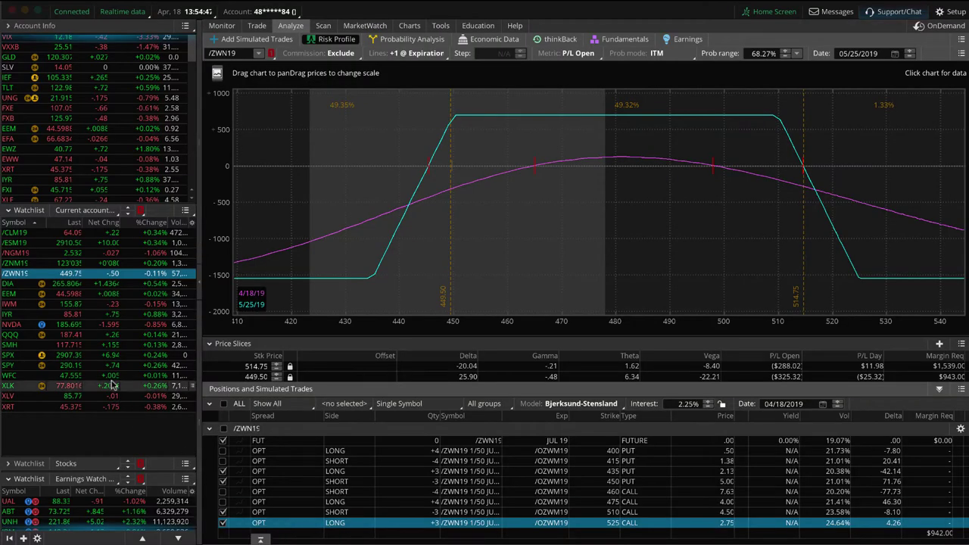
- Load the IYR risk profile, shorten its P/L graph, and exclude the June 79/83 puts and 87/91 calls
click(141, 315)
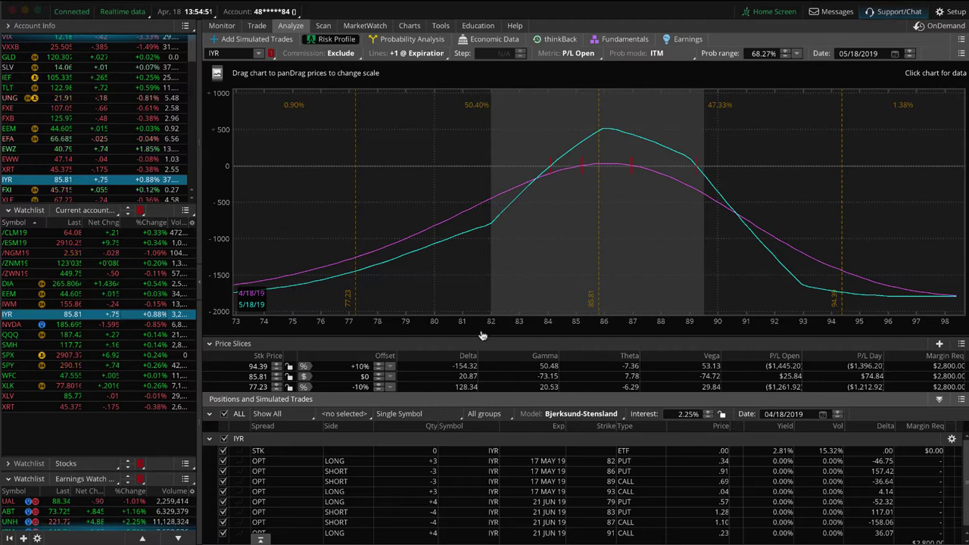
drag(482, 335, 481, 296)
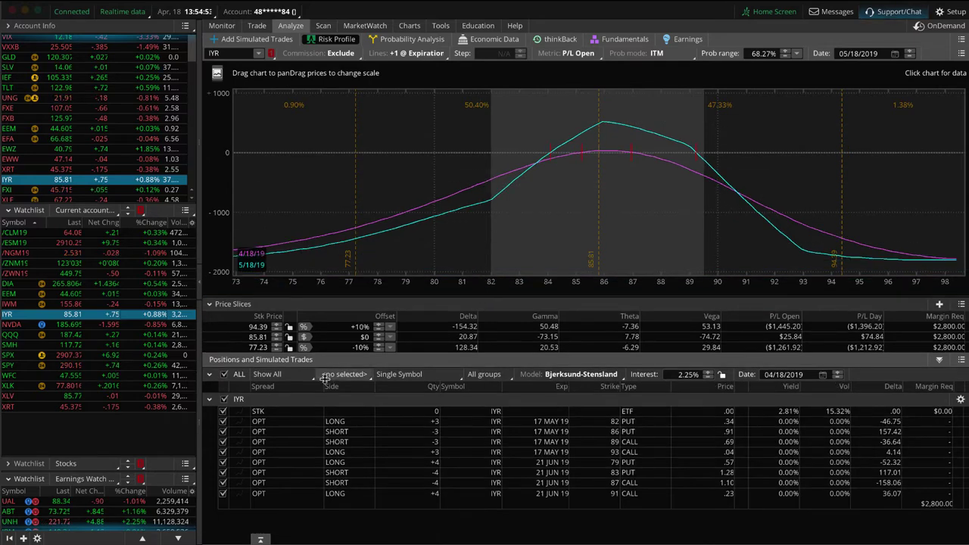
click(223, 462)
click(223, 472)
click(222, 483)
click(223, 493)
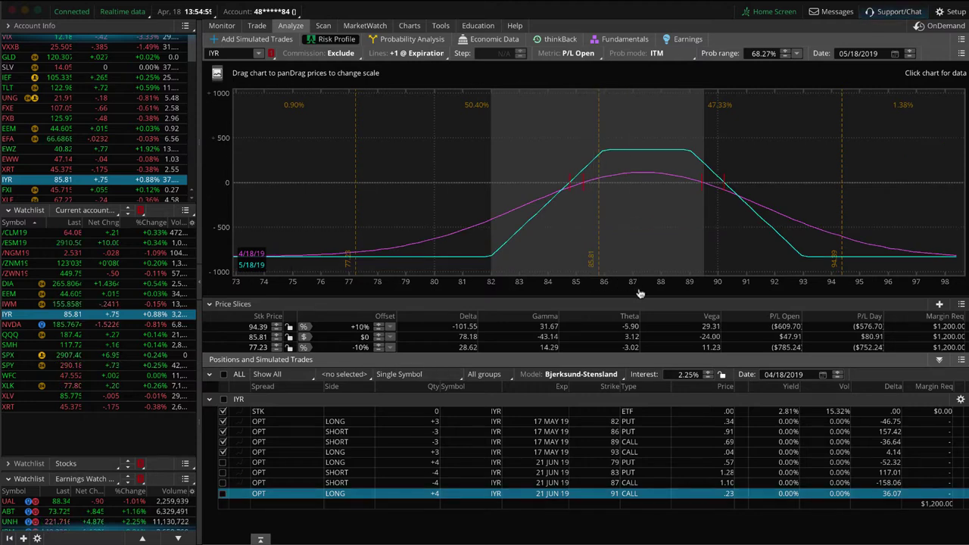
- Stretch and shift the IYR P/L chart, zooming to the 81–94 price range
drag(650, 291, 818, 288)
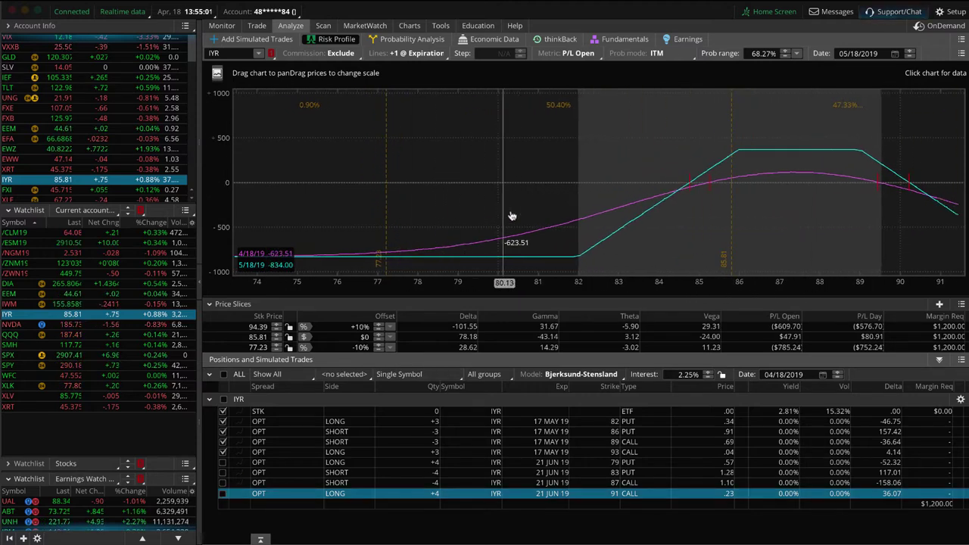
drag(522, 217, 249, 216)
drag(640, 295, 589, 227)
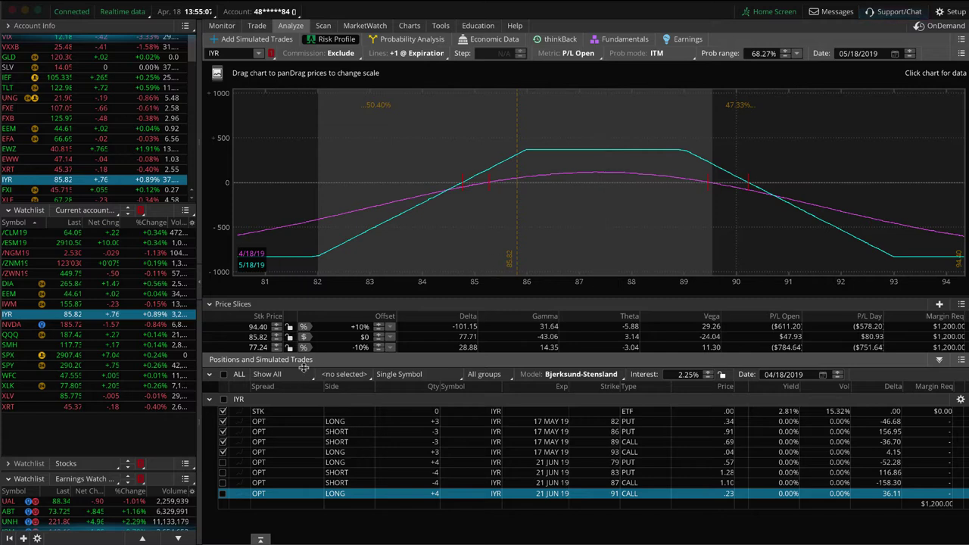
- Exclude the May 82/86/89/93 legs and include the June 79/83 puts and 87/91 calls
click(223, 422)
click(223, 432)
click(223, 442)
click(223, 452)
click(223, 463)
click(222, 473)
click(223, 483)
click(222, 494)
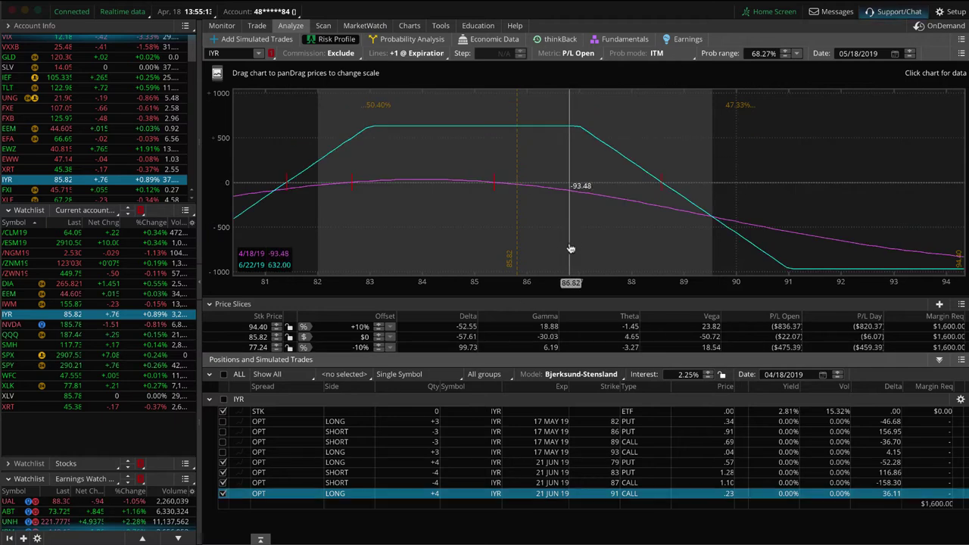
- Reframe the June condor's P/L chart to prices 78–92, then bring up the IYR price chart
drag(571, 277, 727, 227)
drag(754, 280, 707, 283)
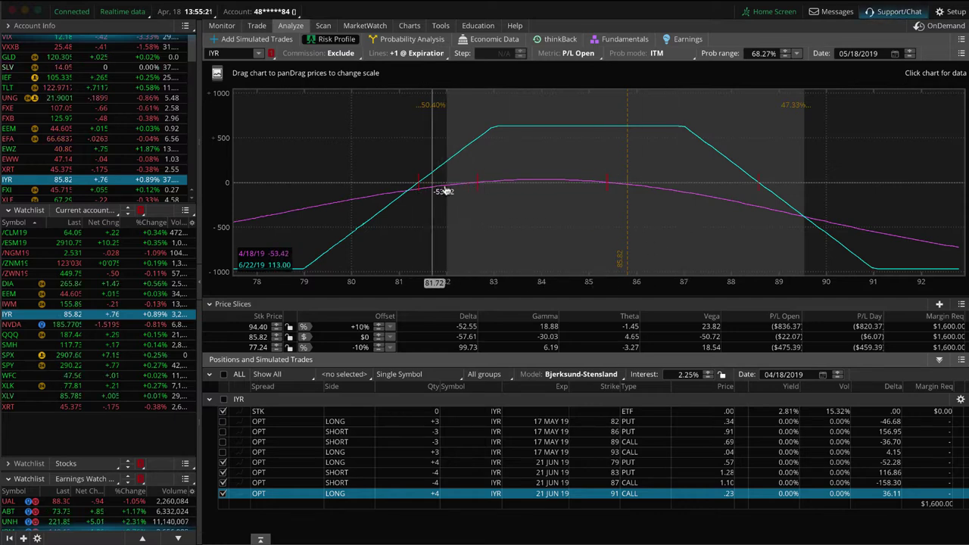
click(413, 26)
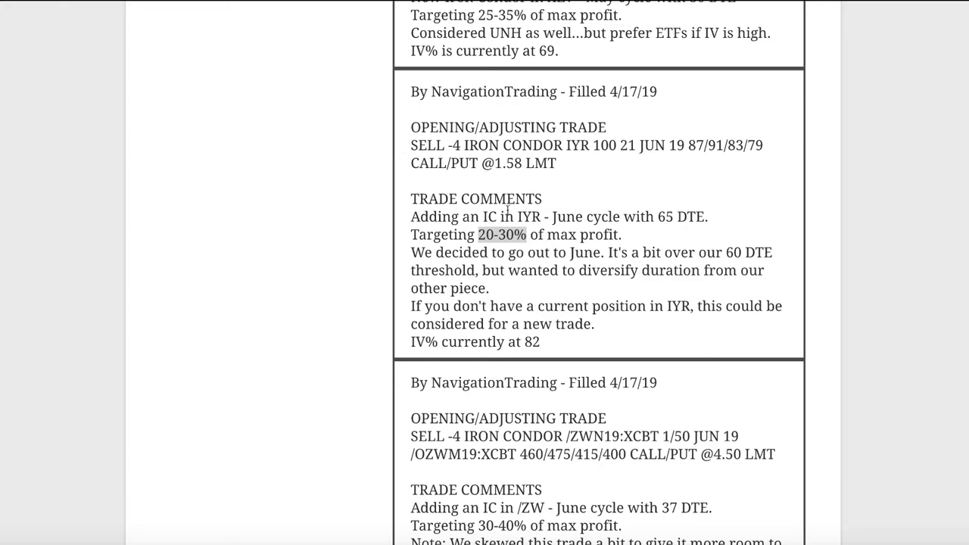
- Scroll to the XLV iron condor entry, highlight XLV and its 69 IV%, then return to thinkorswim
scroll(514, 211, up, 3)
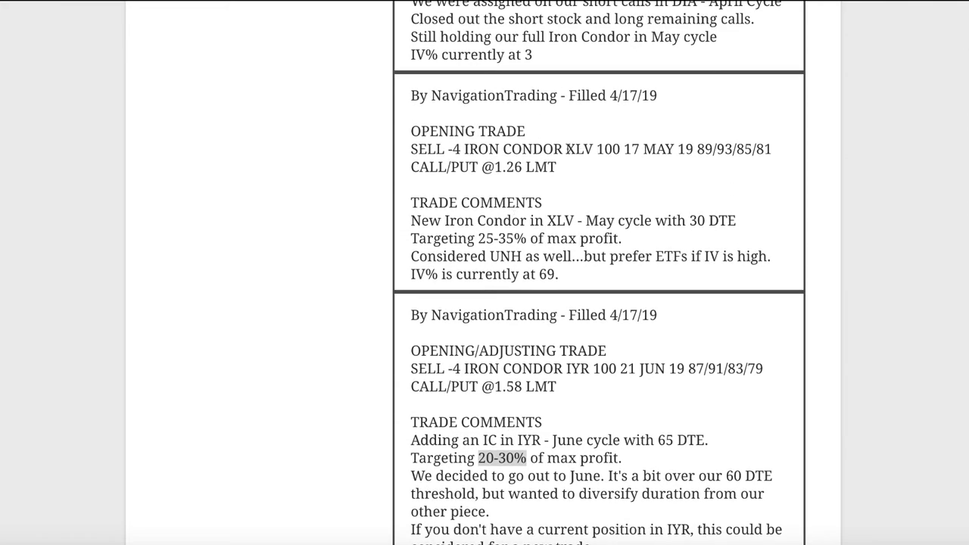
drag(566, 149, 594, 148)
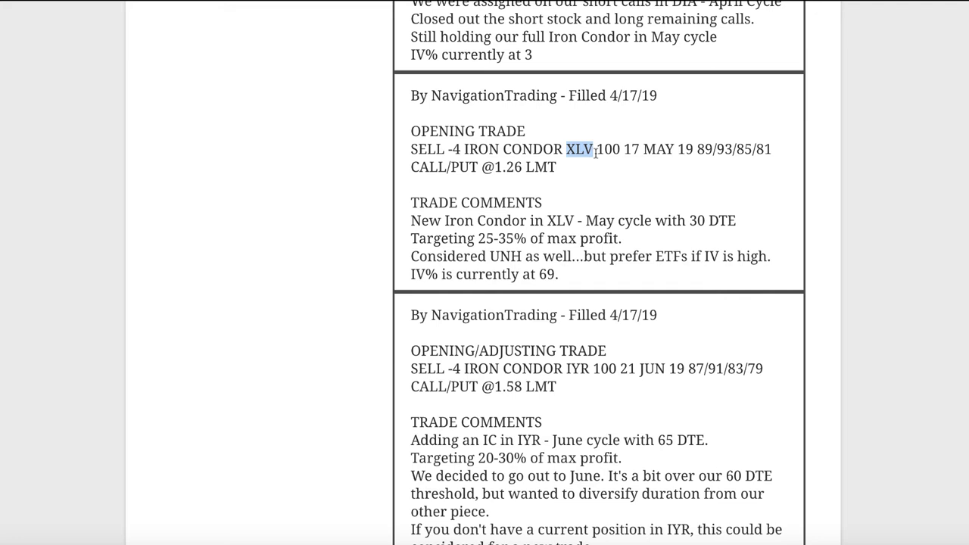
click(596, 152)
drag(597, 151, 563, 150)
click(547, 274)
double_click(547, 274)
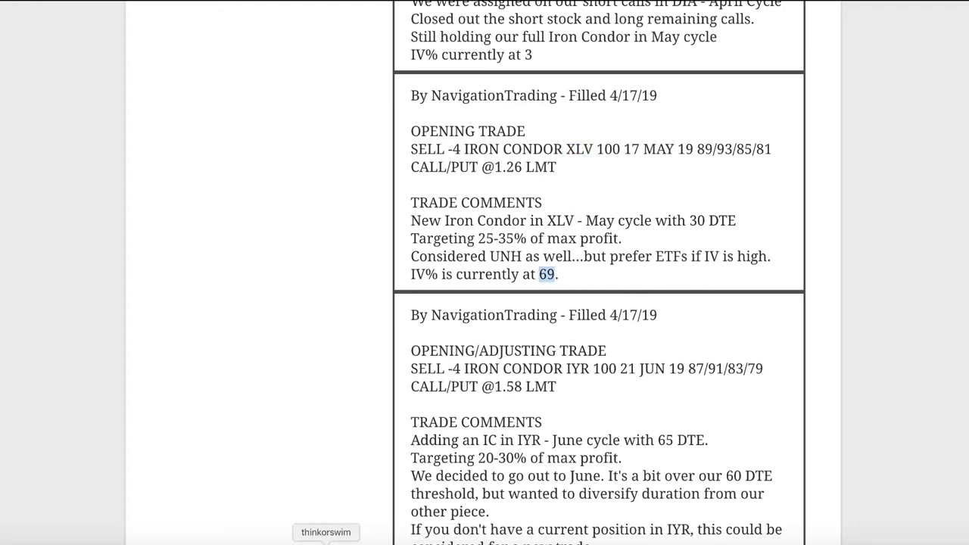
click(326, 539)
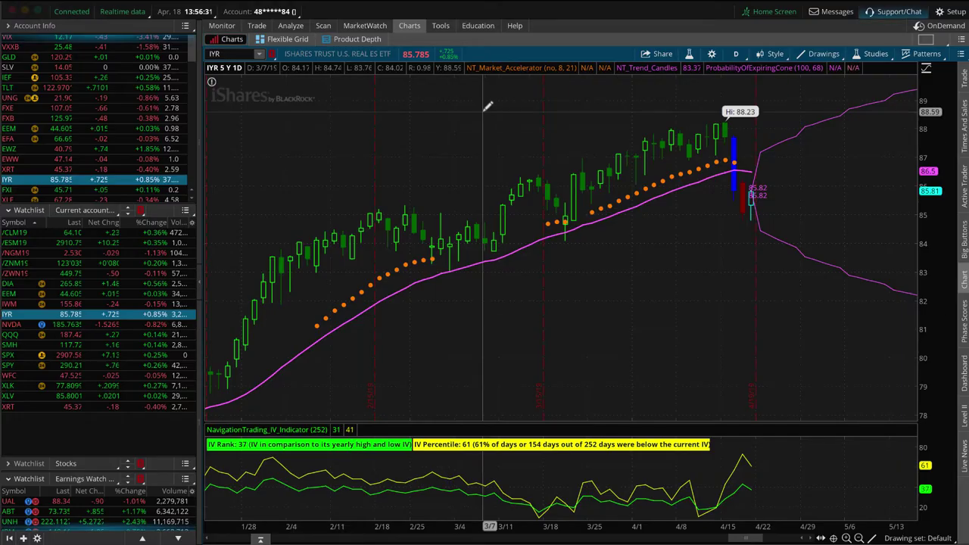
- View XLV's chart and risk profile sliced at 85.83, then switch the profile to IYR
click(84, 397)
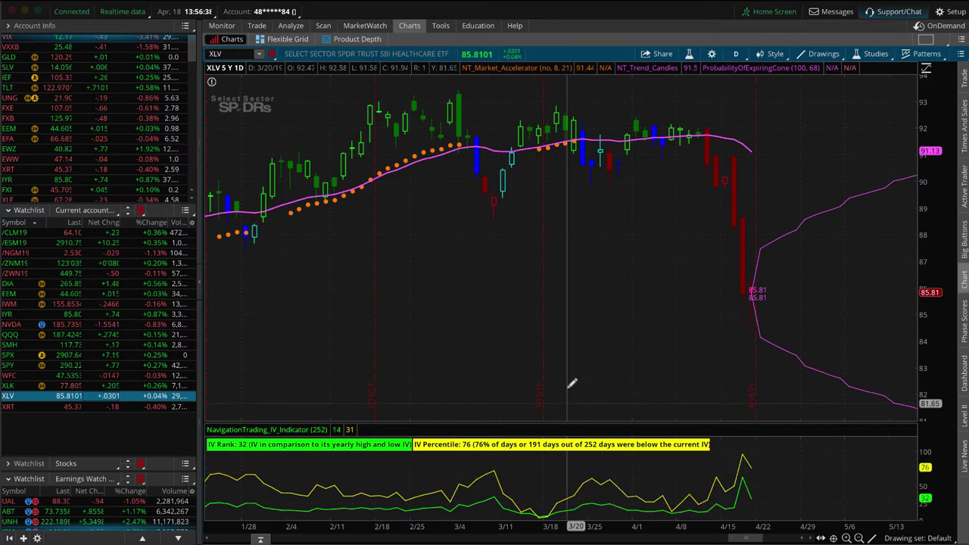
click(292, 25)
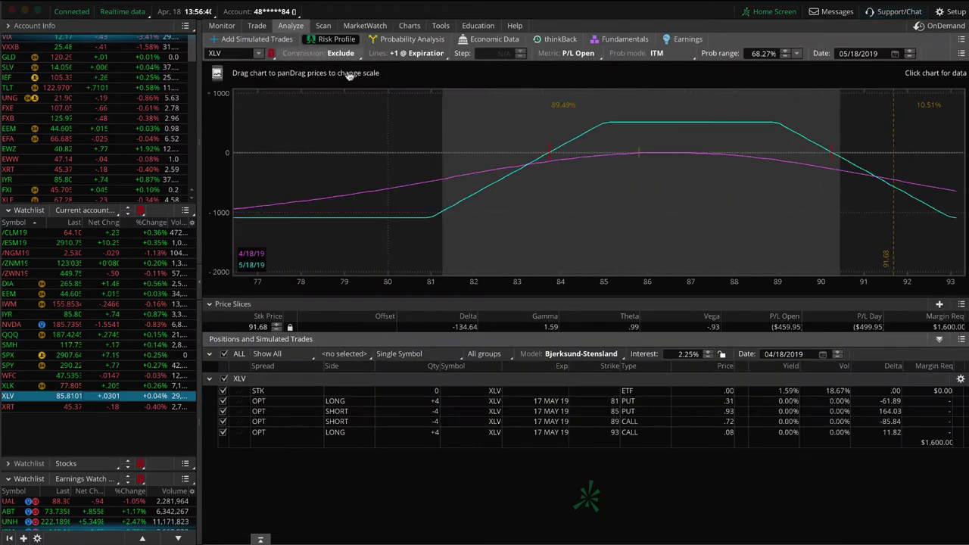
click(640, 160)
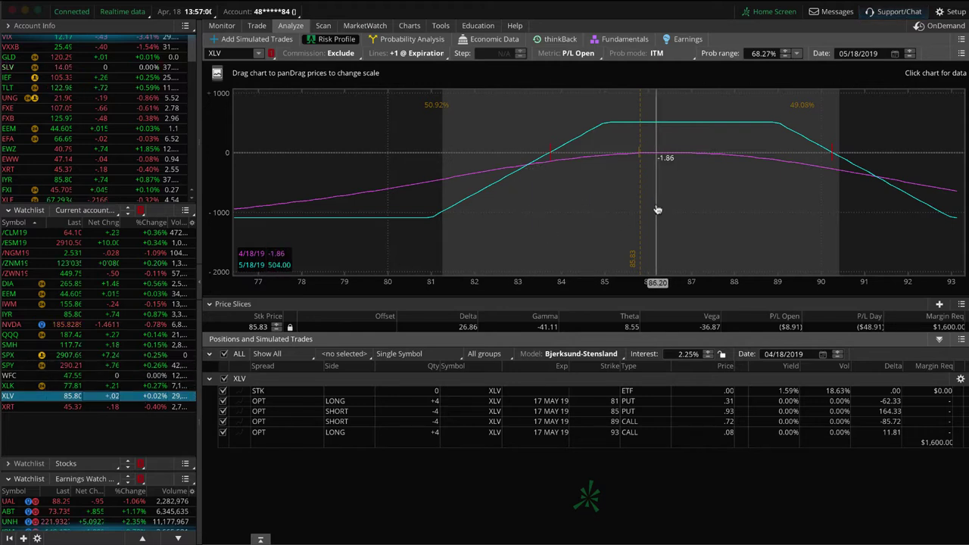
click(64, 315)
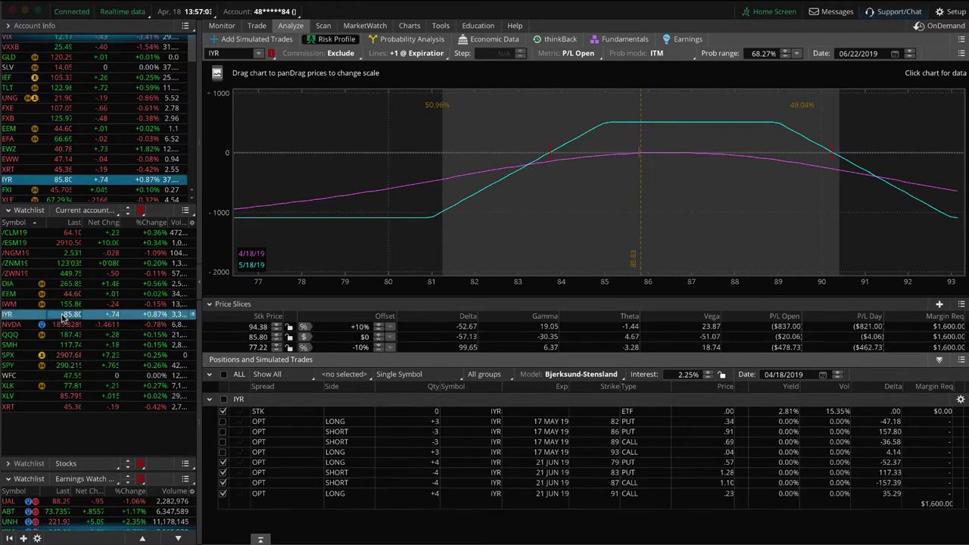
- Switch the risk profile back to XLV's May iron condor and enlarge its P/L graph
click(63, 398)
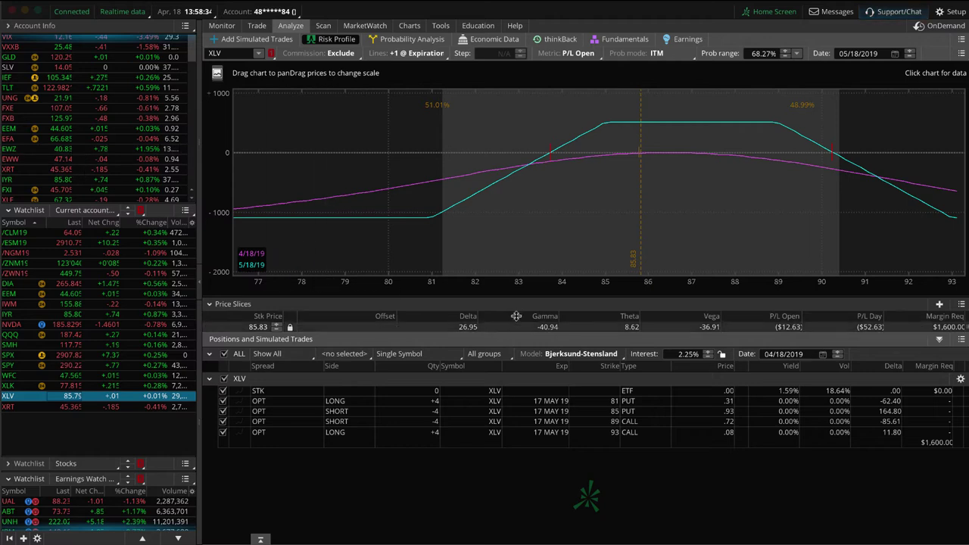
drag(521, 296, 520, 323)
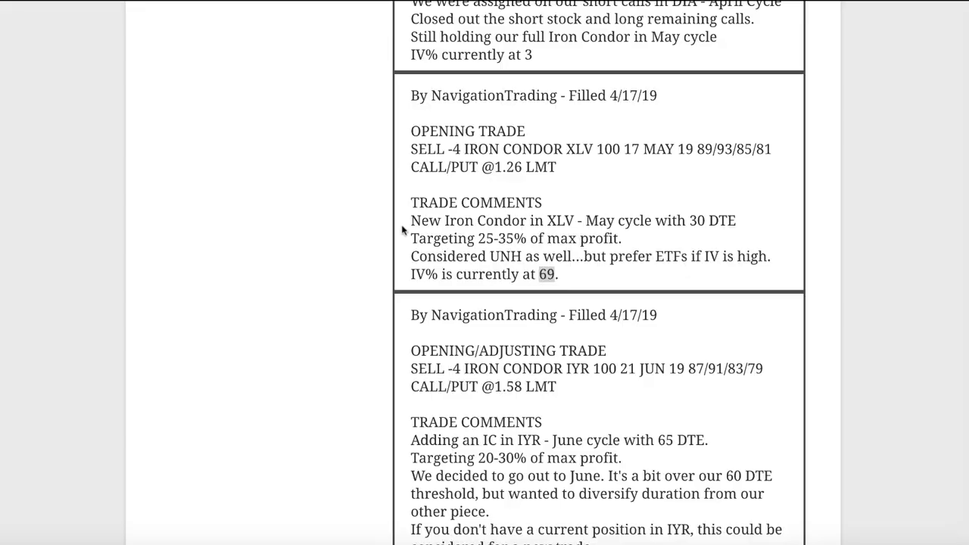
- Scroll up to the DIA closing trade entry, highlight DIA, then clear the highlight
scroll(400, 224, up, 5)
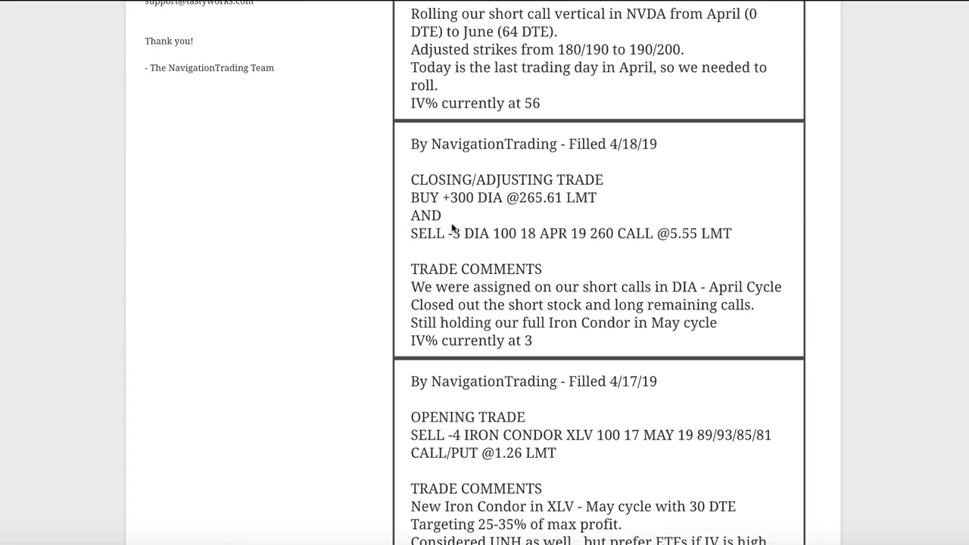
drag(501, 198, 479, 199)
click(491, 213)
- Load DIA's risk profile without the stock and expired 255/260 calls, including the 235/240 puts and 265/270 calls
click(326, 541)
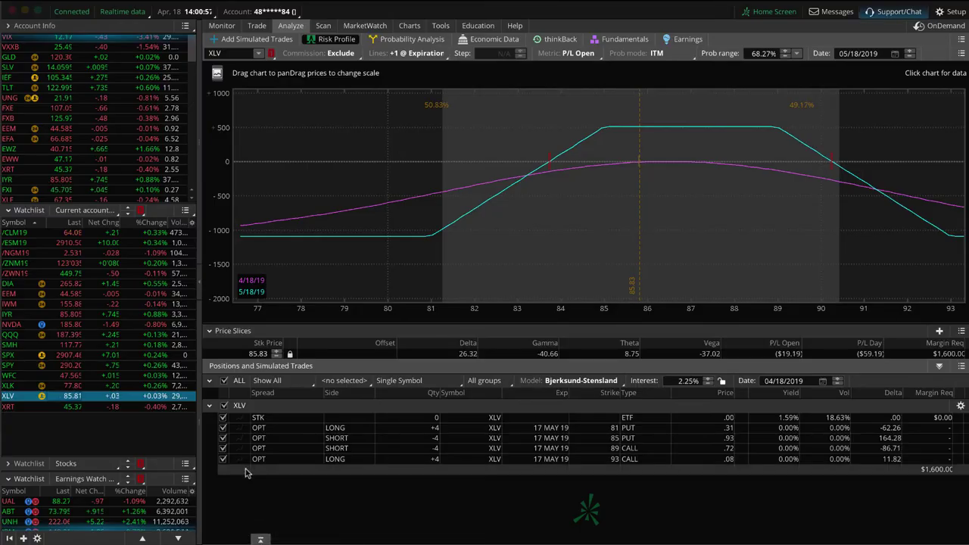
click(121, 284)
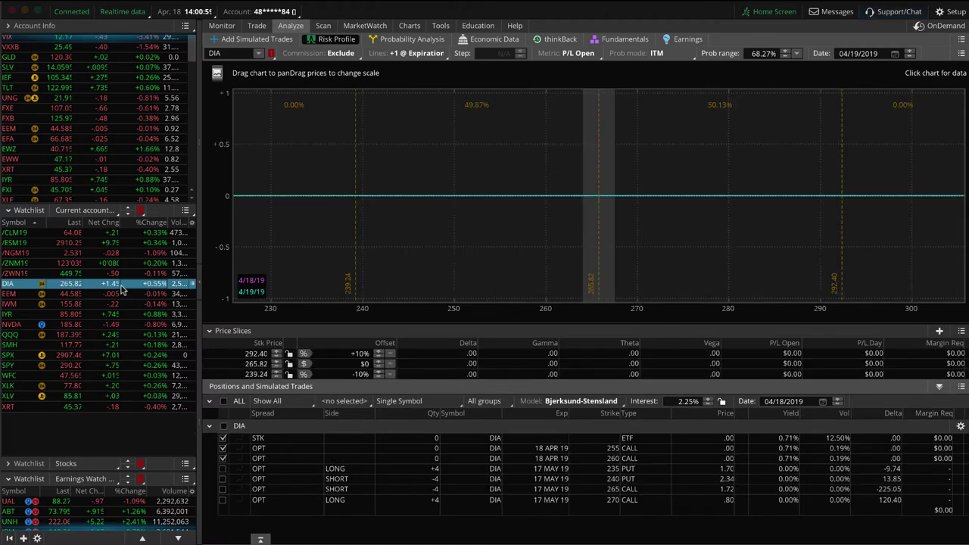
click(222, 458)
click(223, 447)
click(223, 438)
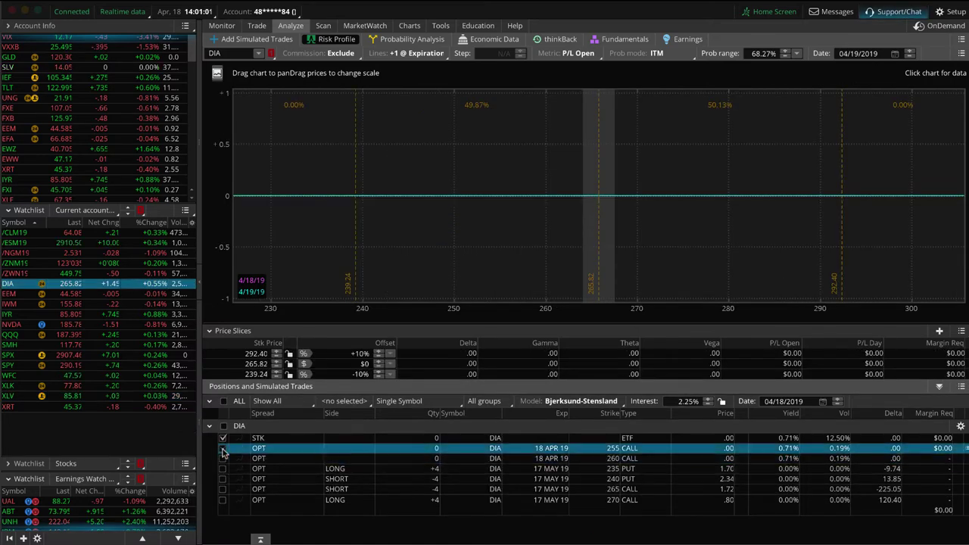
click(222, 469)
click(223, 479)
click(223, 490)
click(222, 500)
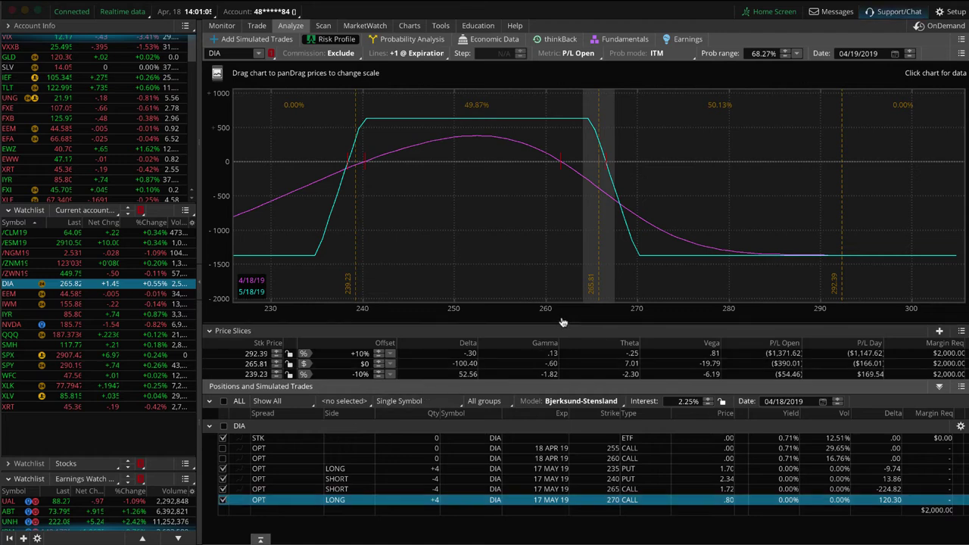
- Narrow the price range to 230–280 and toggle off the 265/270 calls to inspect the put side
drag(559, 318, 687, 317)
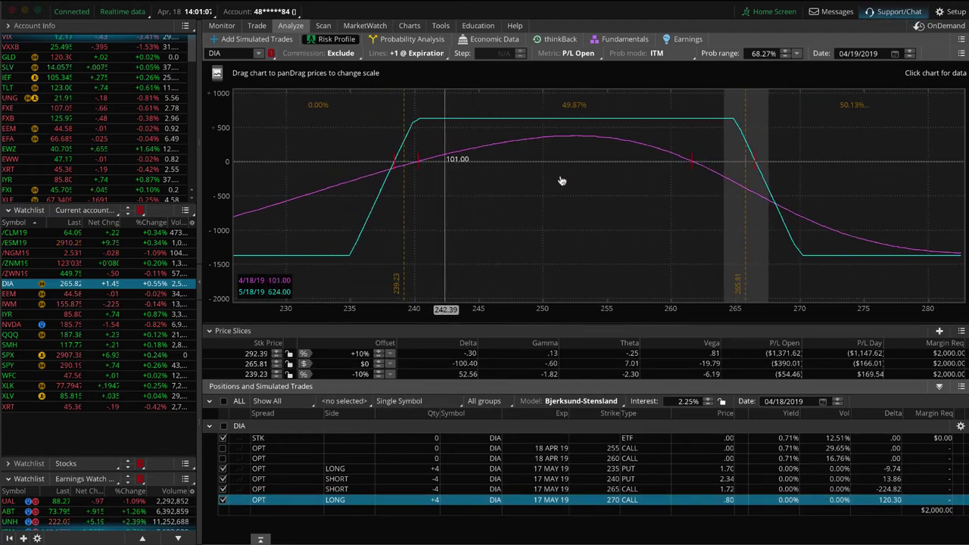
click(222, 489)
click(222, 500)
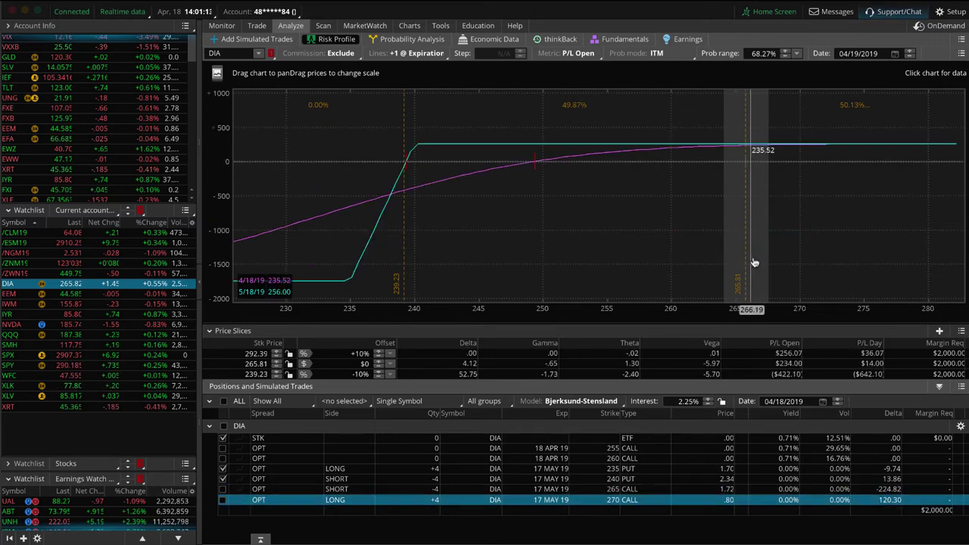
click(222, 489)
click(222, 500)
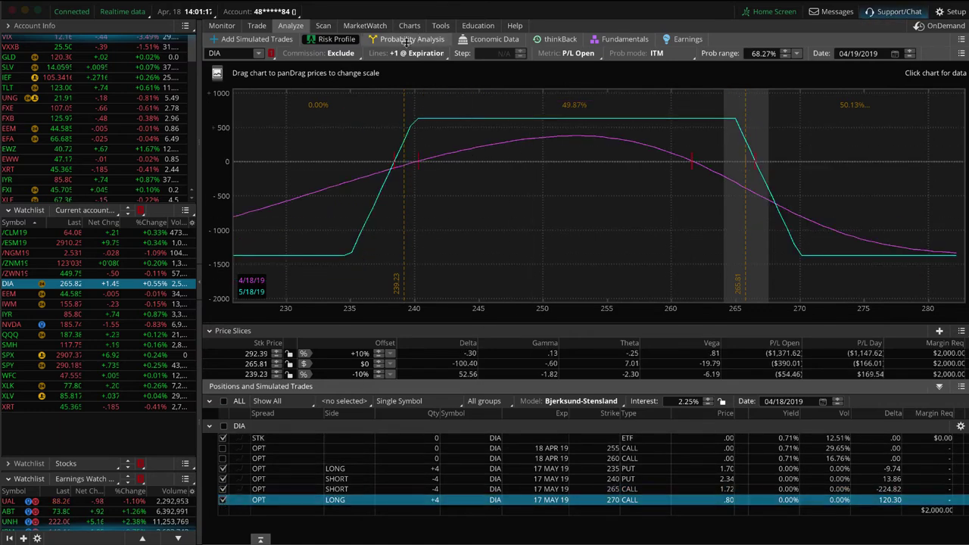
- Check the DIA price chart and risk profile, then show its option chain, positions and filled orders
click(407, 26)
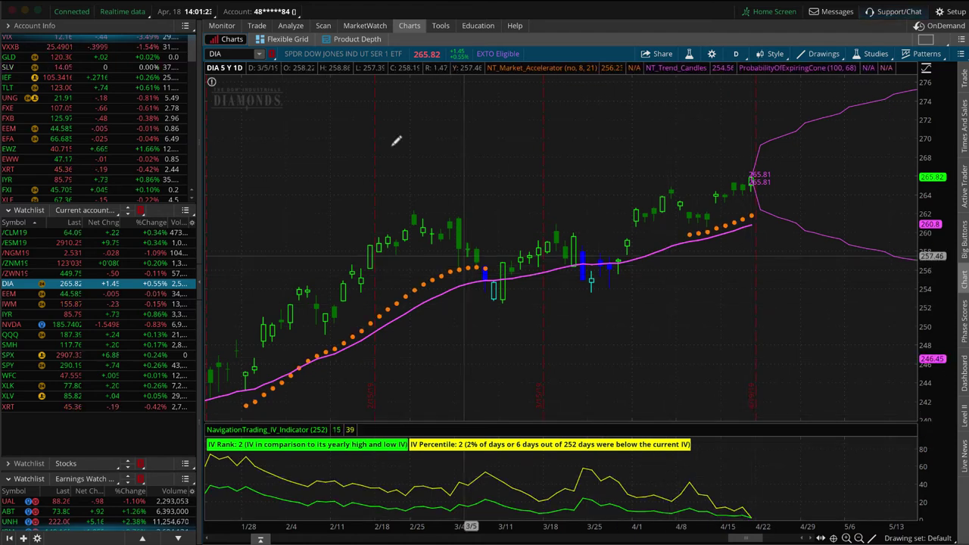
click(294, 27)
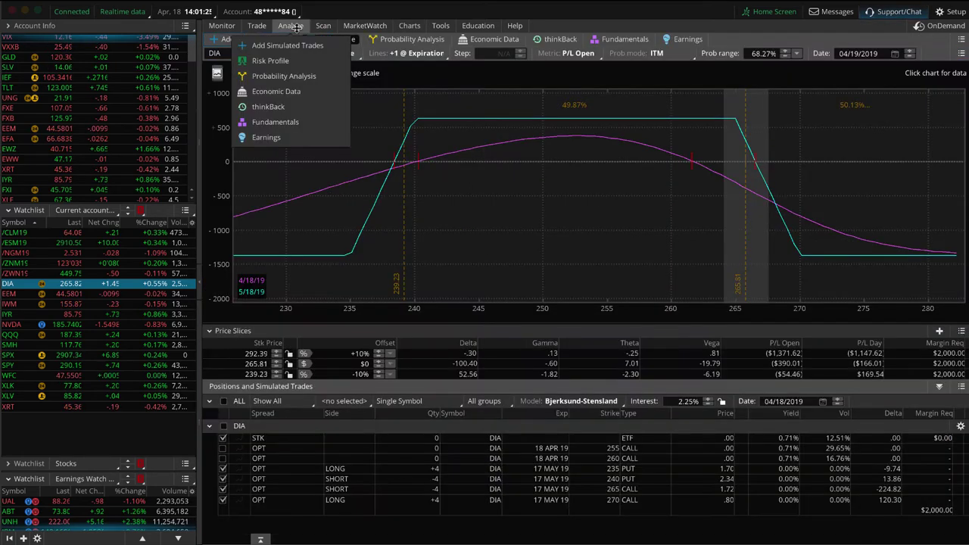
click(257, 27)
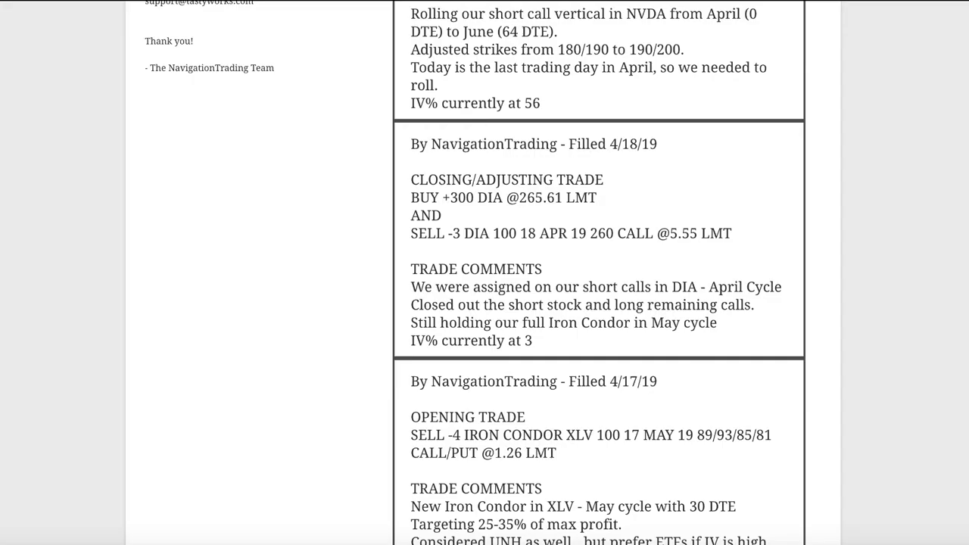
- Scroll to the NVDA roll alert, highlight 'April (0 DTE)' and 'June (64 DTE)', then return to thinkorswim
scroll(744, 220, up, 3)
scroll(741, 229, up, 1)
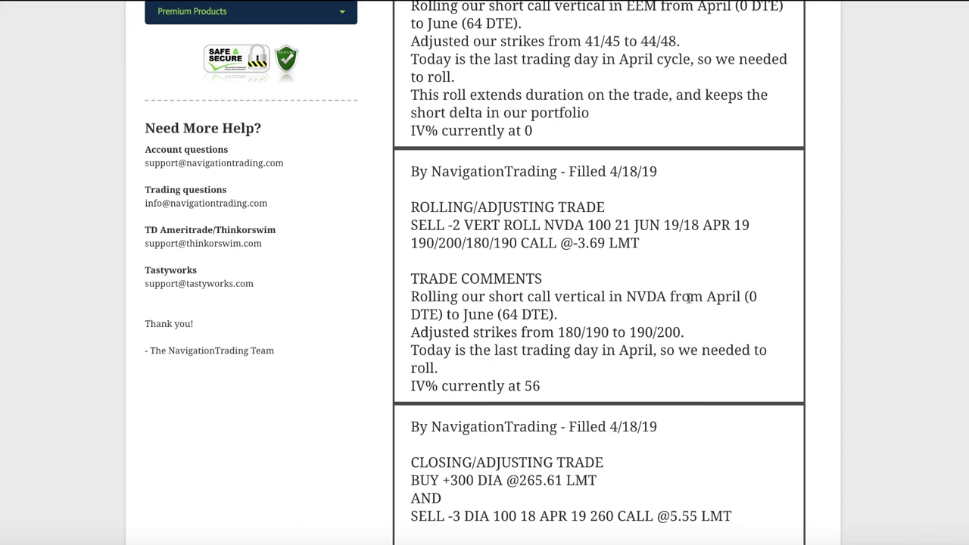
drag(706, 299, 759, 300)
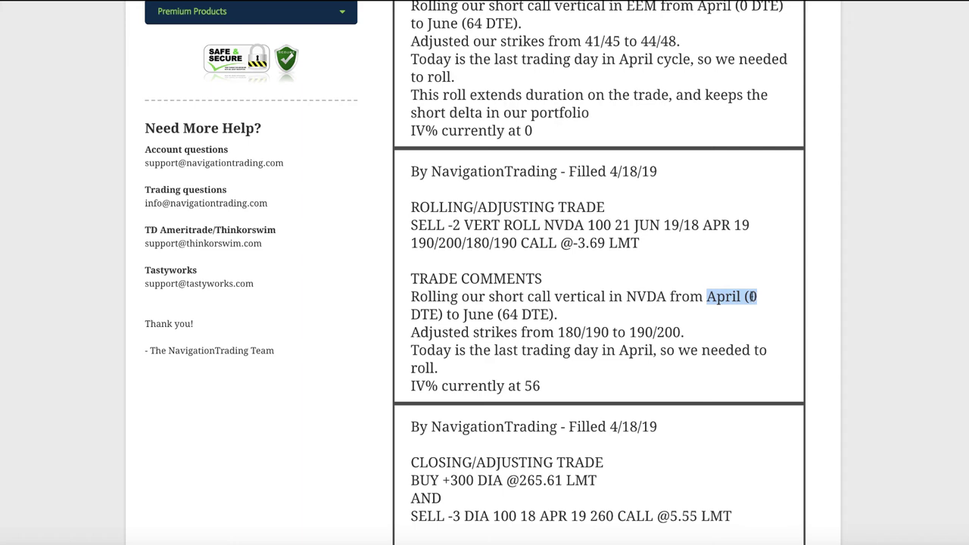
click(751, 296)
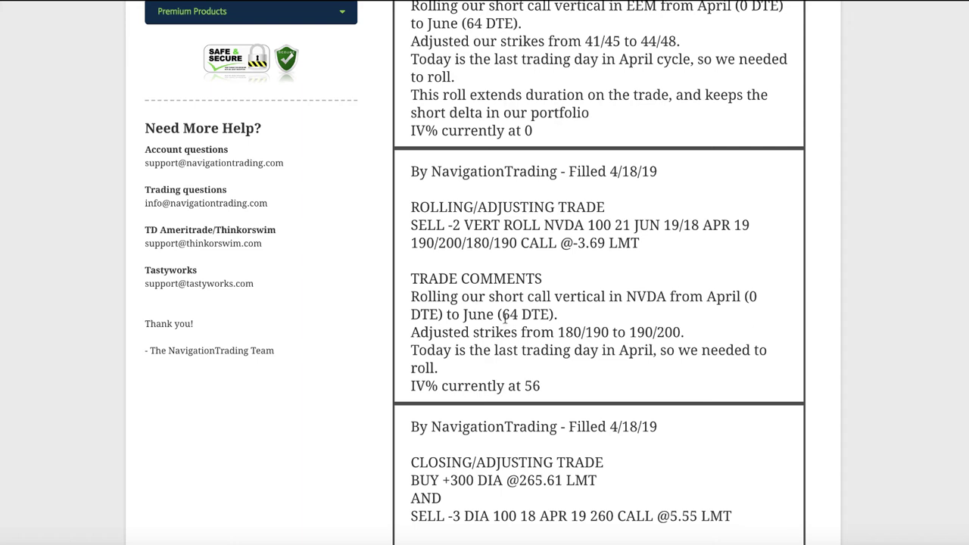
drag(463, 314, 599, 318)
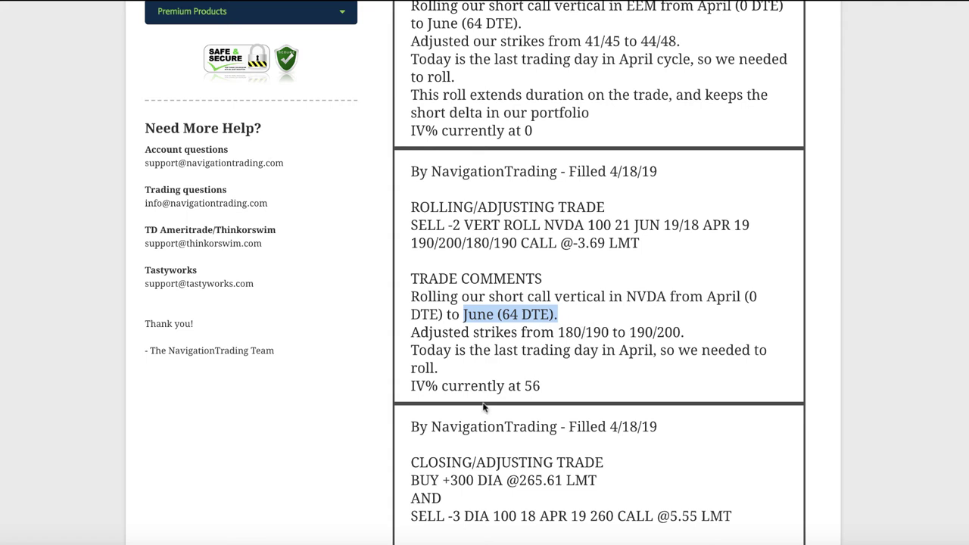
click(326, 540)
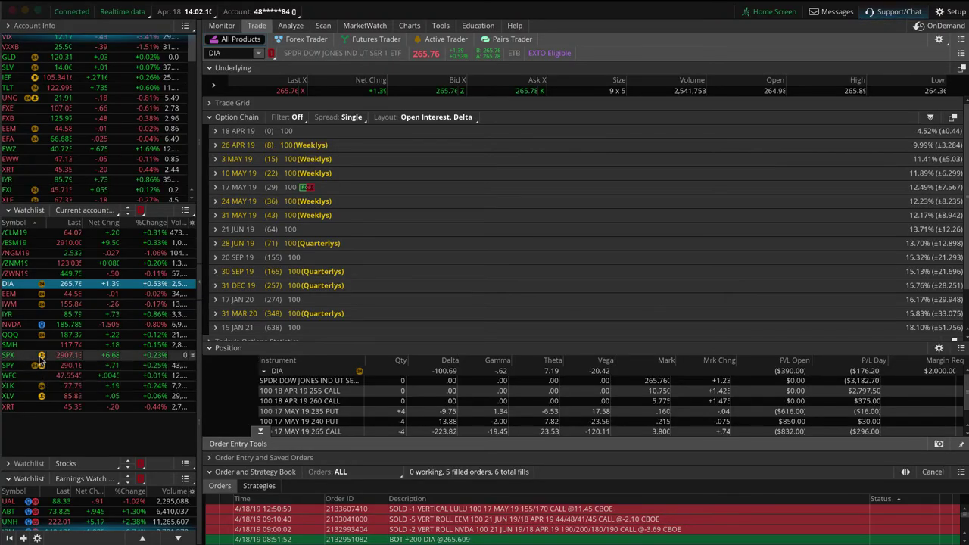
- Show NVDA's June 190/200 call-vertical risk profile, then scroll the alert page up to the EEM roll
click(30, 324)
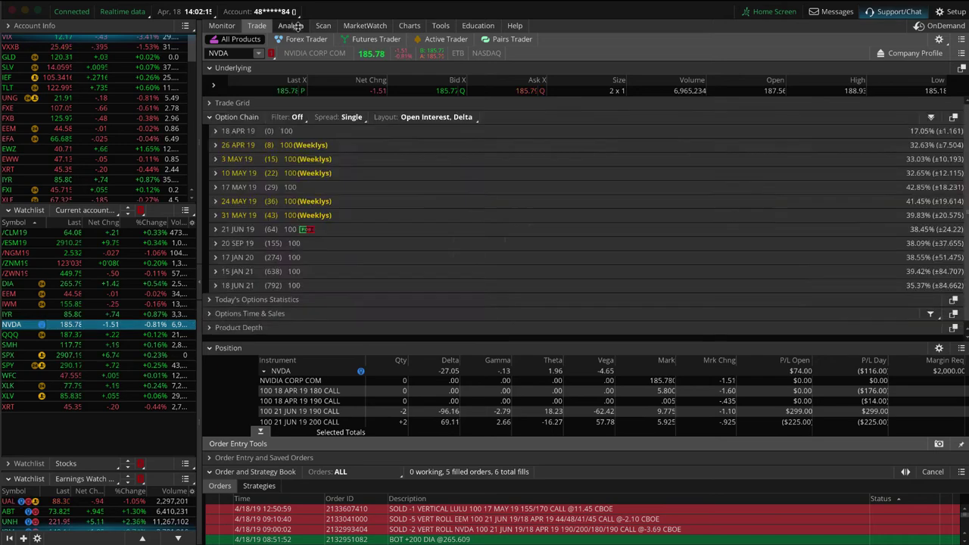
click(295, 26)
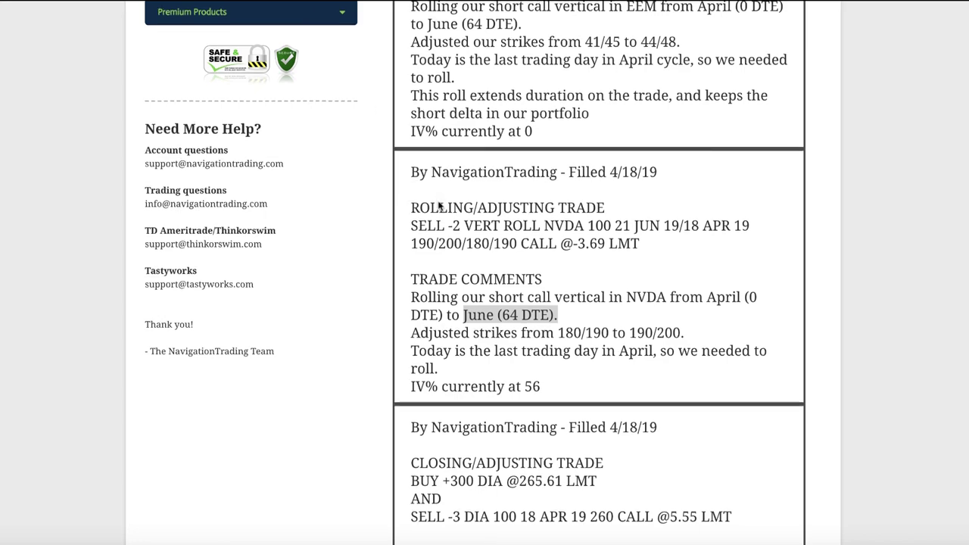
scroll(442, 201, up, 3)
scroll(441, 201, up, 1)
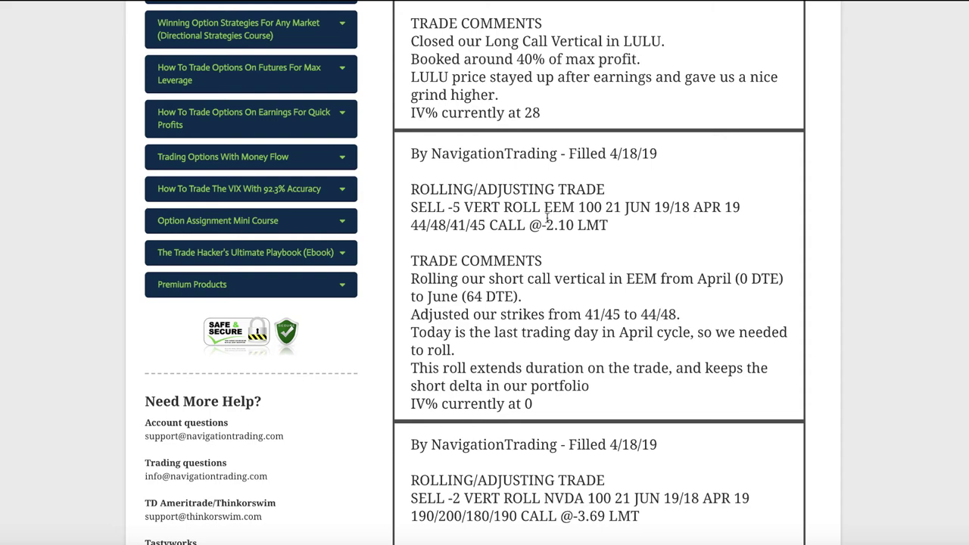
- Highlight '(0 DTE)' and then 'June (64 DTE)' in the 4/18/19 EEM roll comment
drag(735, 279, 783, 278)
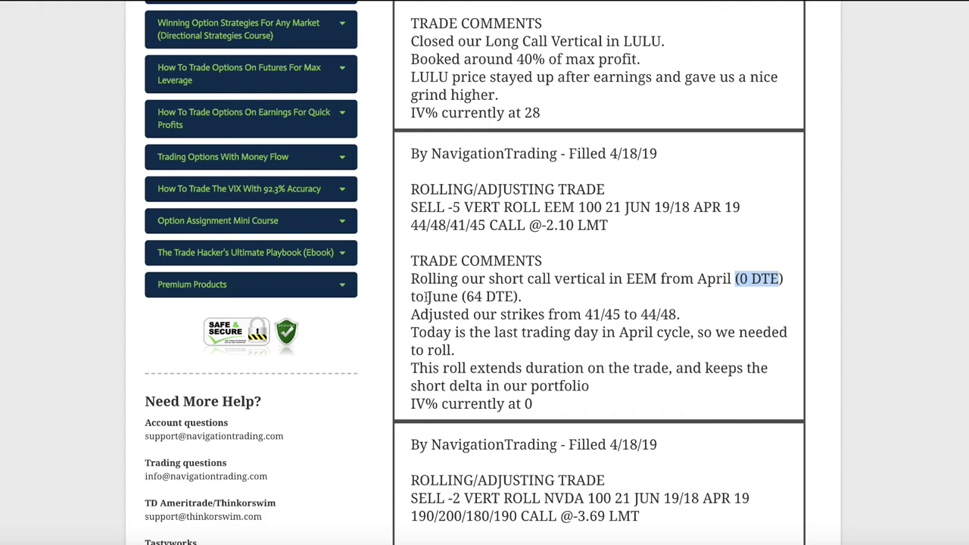
drag(427, 297, 543, 300)
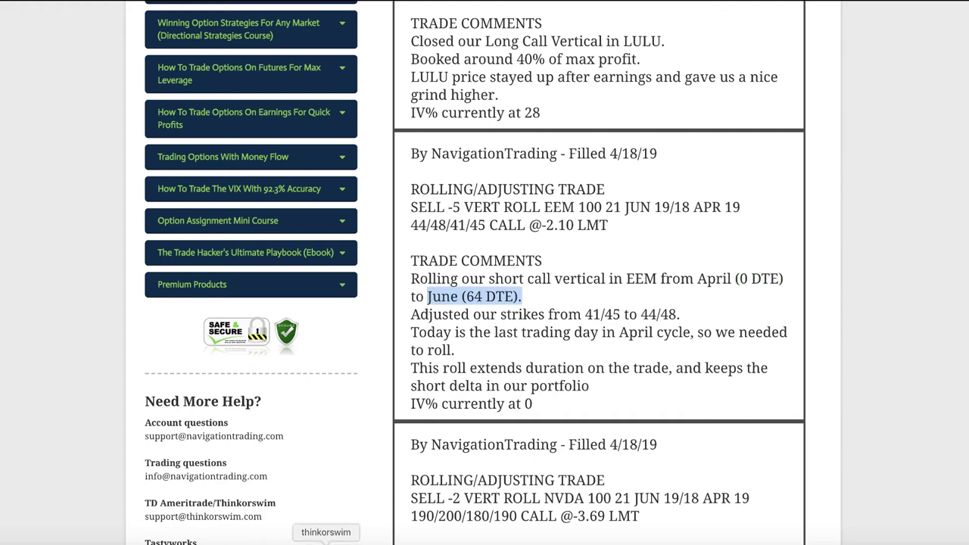
- Load EEM's risk profile with the April 41 and 45 calls excluded, then view its price chart
click(326, 542)
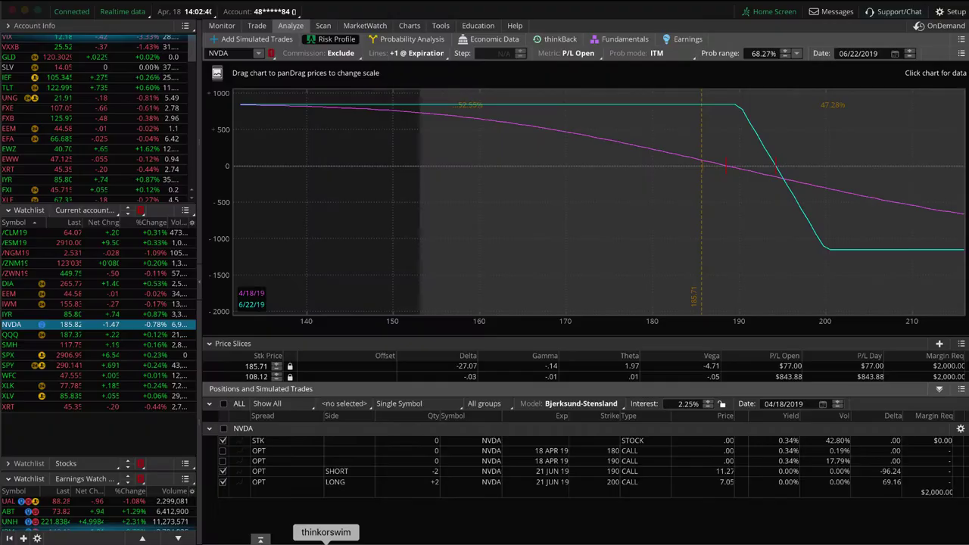
click(45, 294)
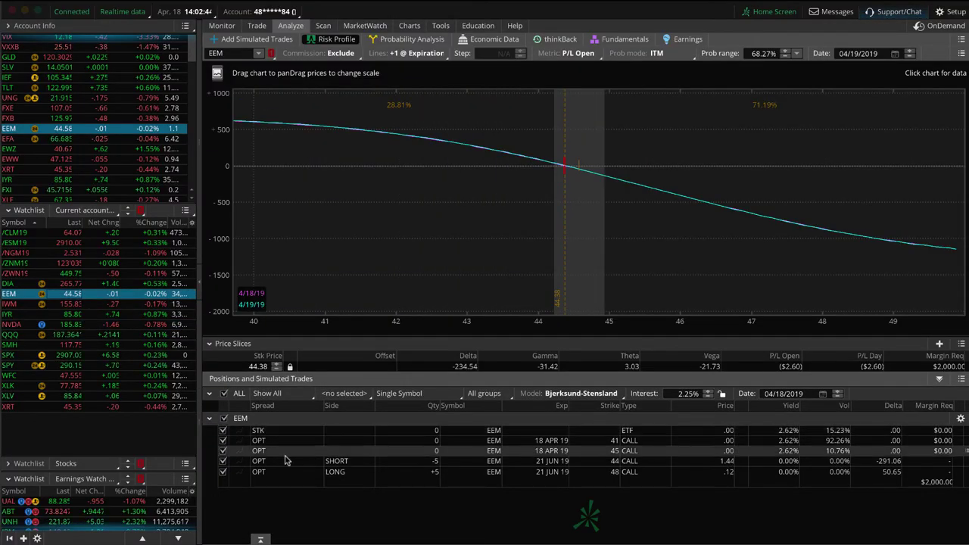
click(223, 451)
click(223, 441)
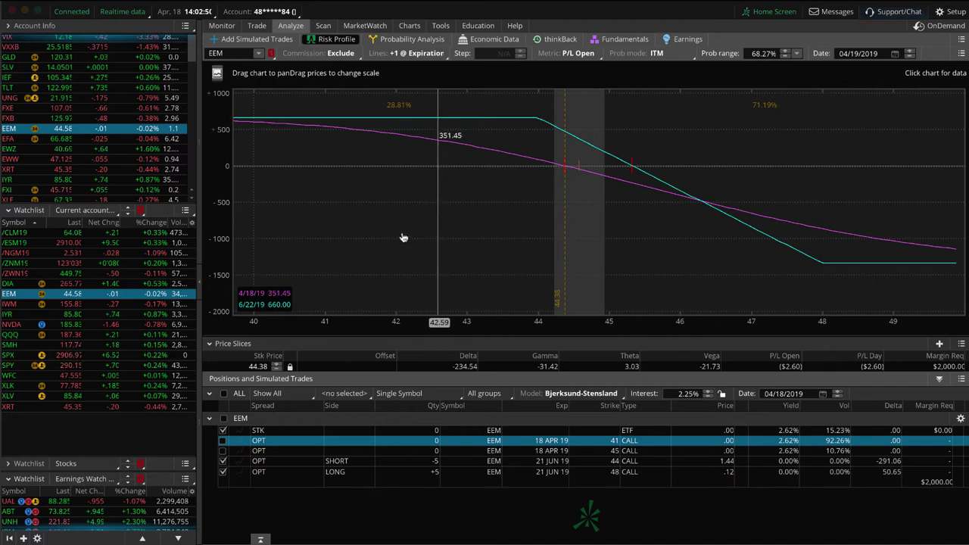
click(409, 25)
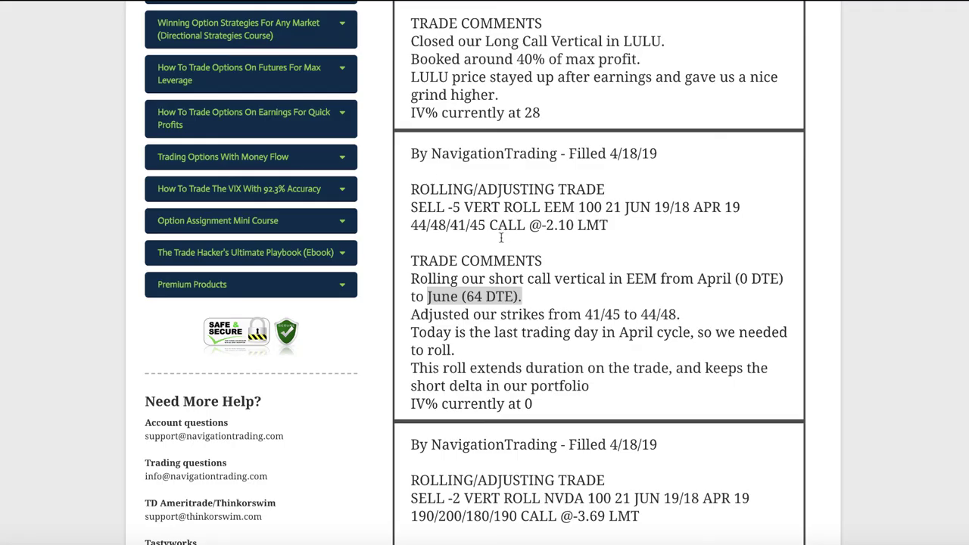
- Highlight '40% of max profit.' in the LULU call-vertical comments, then return to thinkorswim
scroll(501, 238, up, 5)
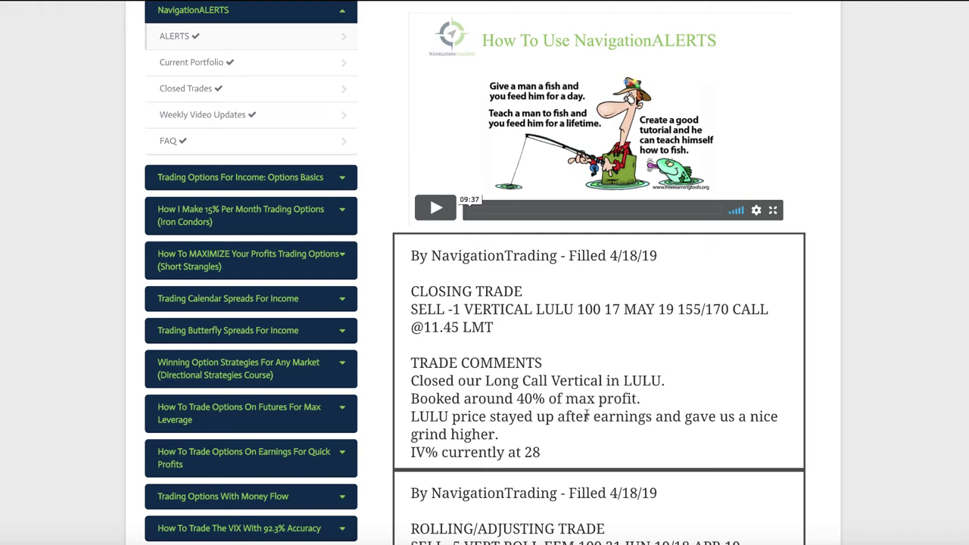
drag(534, 399, 645, 406)
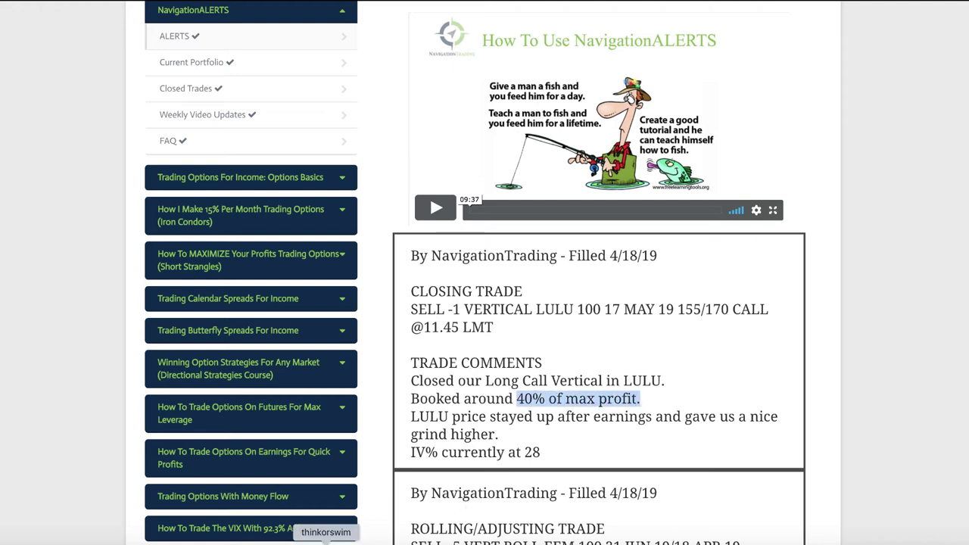
click(310, 541)
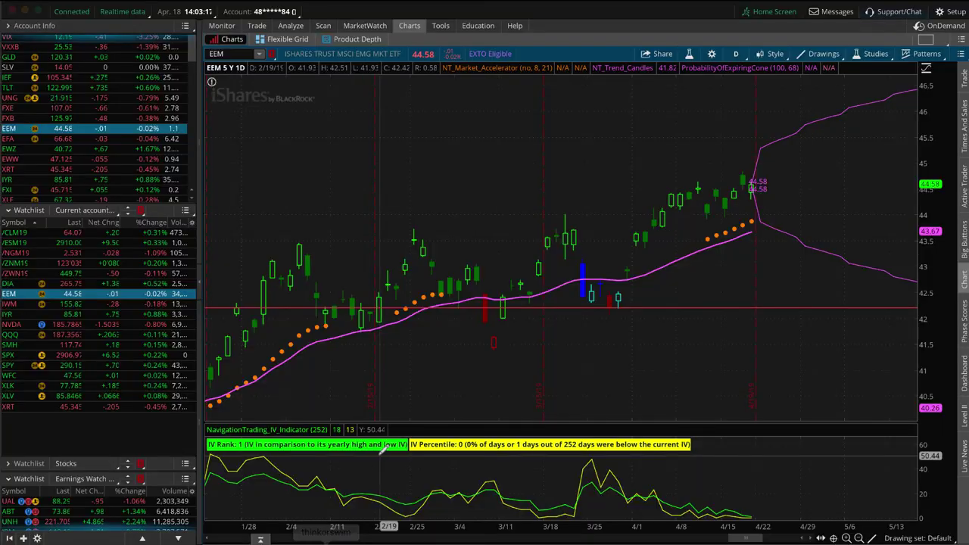
- Chart LULU to review its daily chart, showing IV Rank 23 and IV Percentile 28
click(237, 55)
text(LULU)
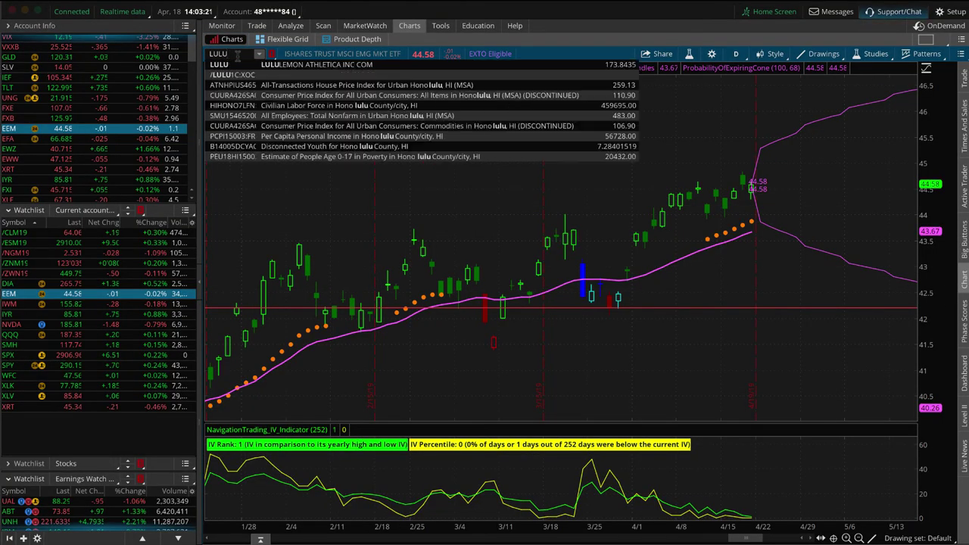
key(Return)
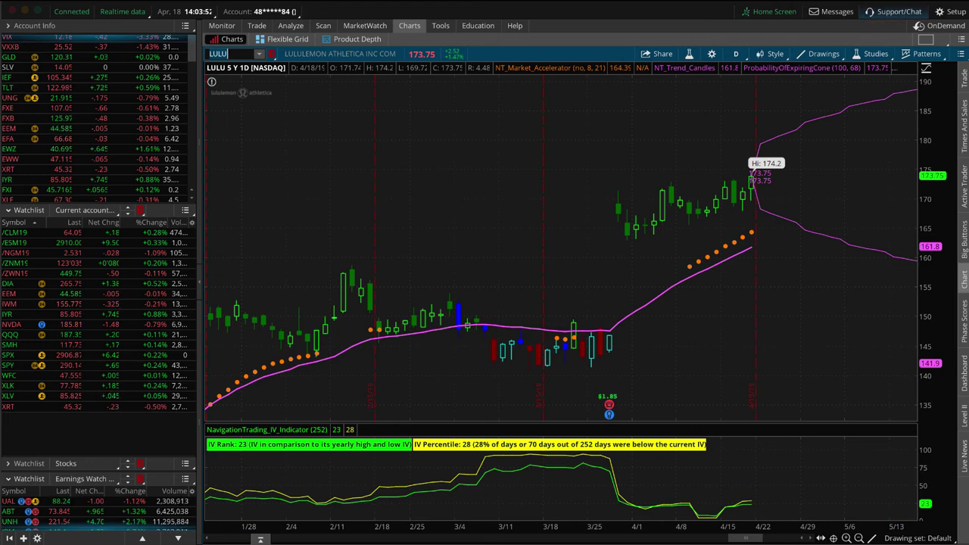
- Chart /CLM19 and view its risk profile across prices 48 to 66
click(30, 233)
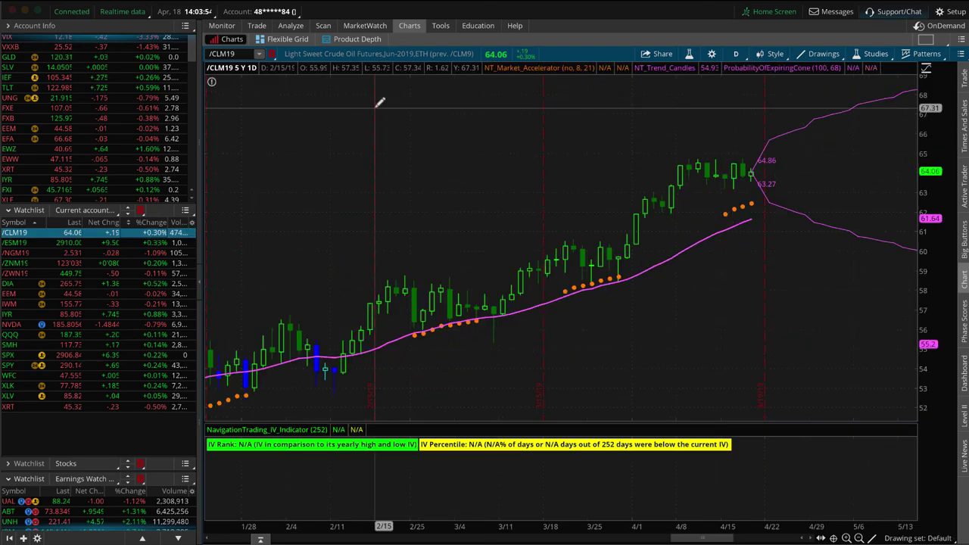
click(291, 25)
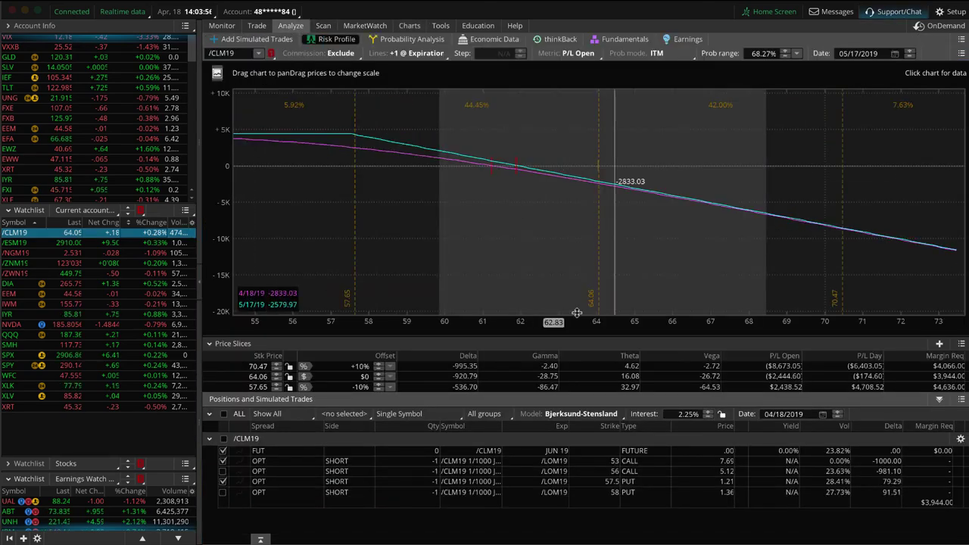
drag(487, 275, 766, 281)
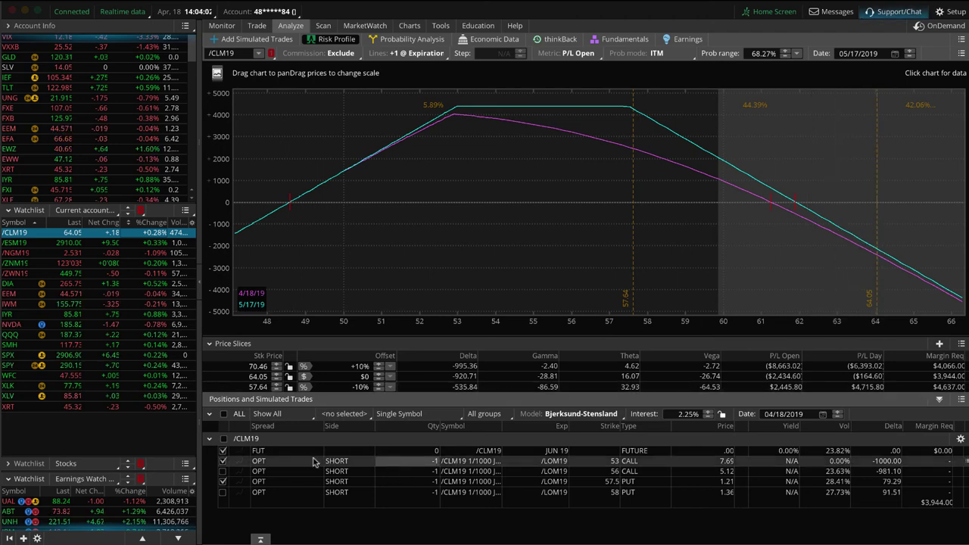
- Compare /CLM19 leg combinations (53 and 56 calls, 57.5 and 58 puts), then load /ESM19
click(222, 462)
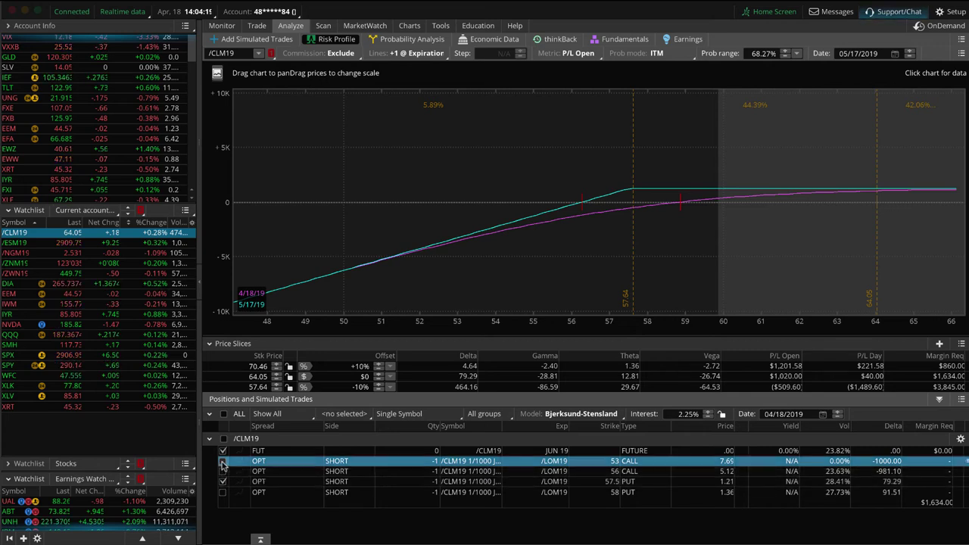
click(223, 461)
click(223, 461)
click(222, 471)
click(223, 482)
click(223, 492)
click(223, 493)
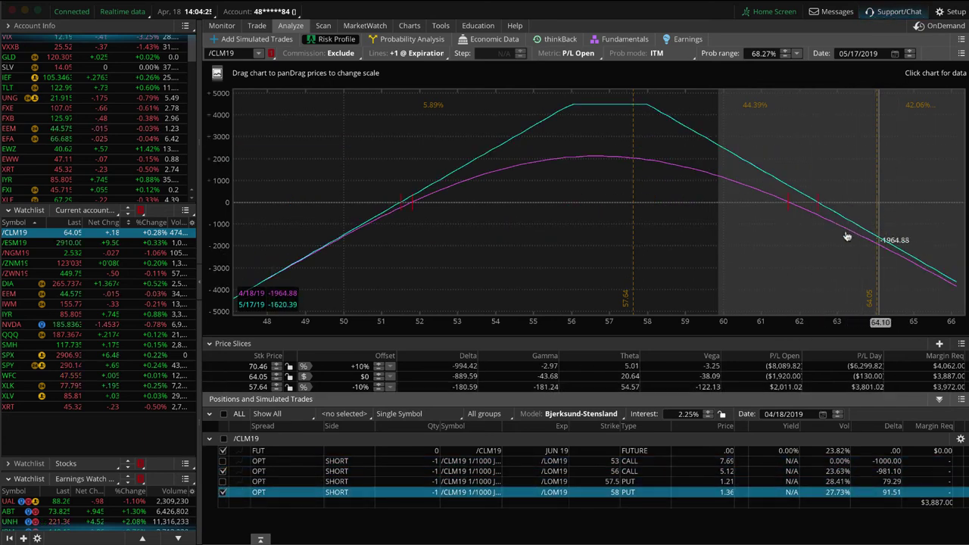
click(223, 471)
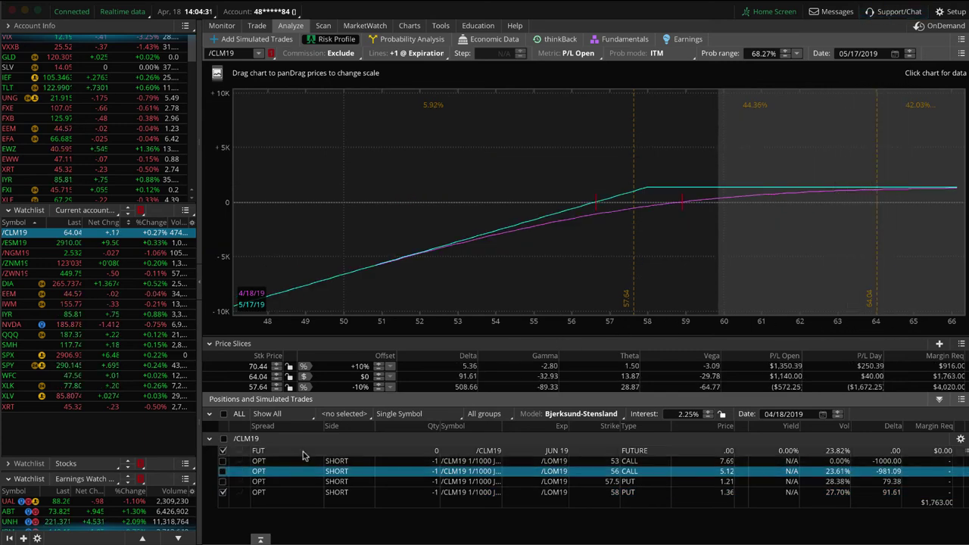
click(149, 243)
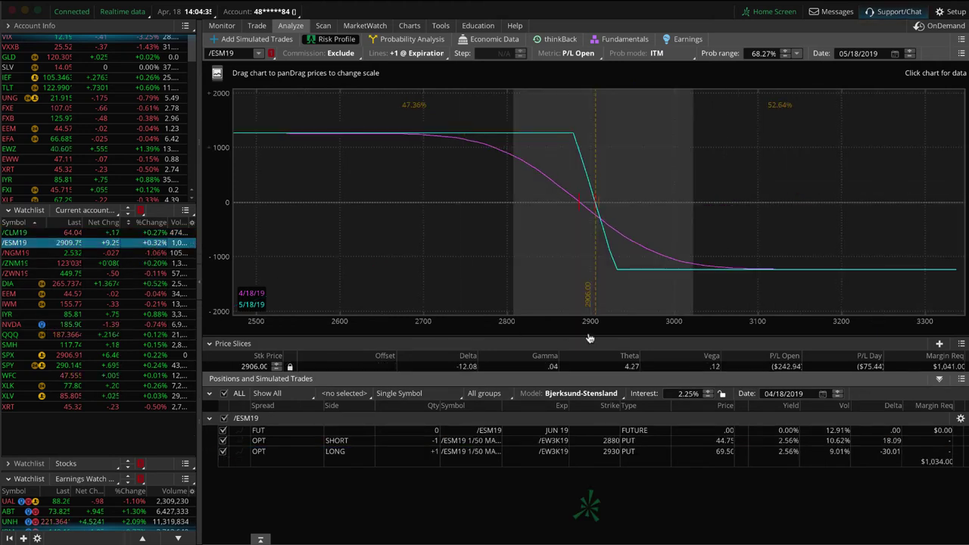
- Pan /ESM19's risk graph to 2700–3200, review /NGM19's risk profile and chart, then chart /ZNM19
scroll(459, 288, up, 3)
drag(747, 295, 462, 284)
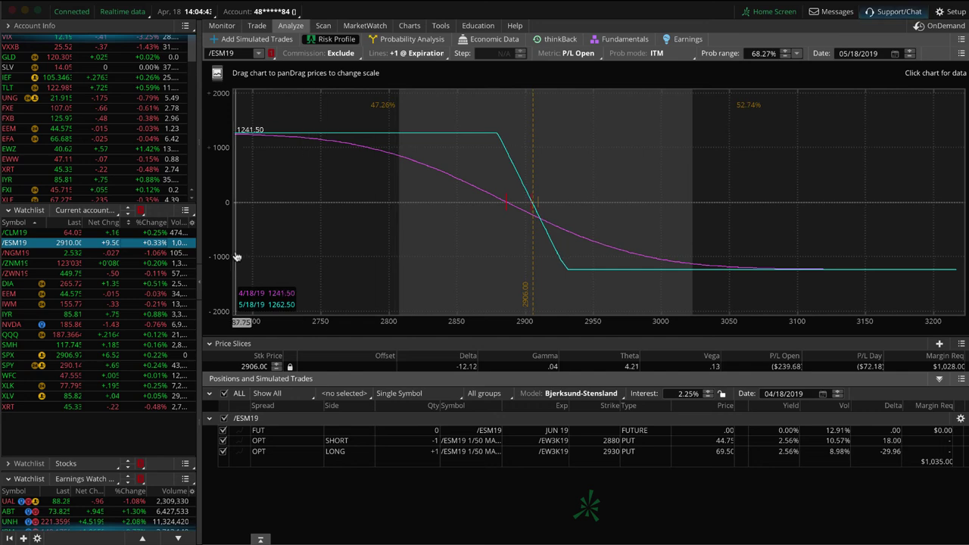
click(159, 253)
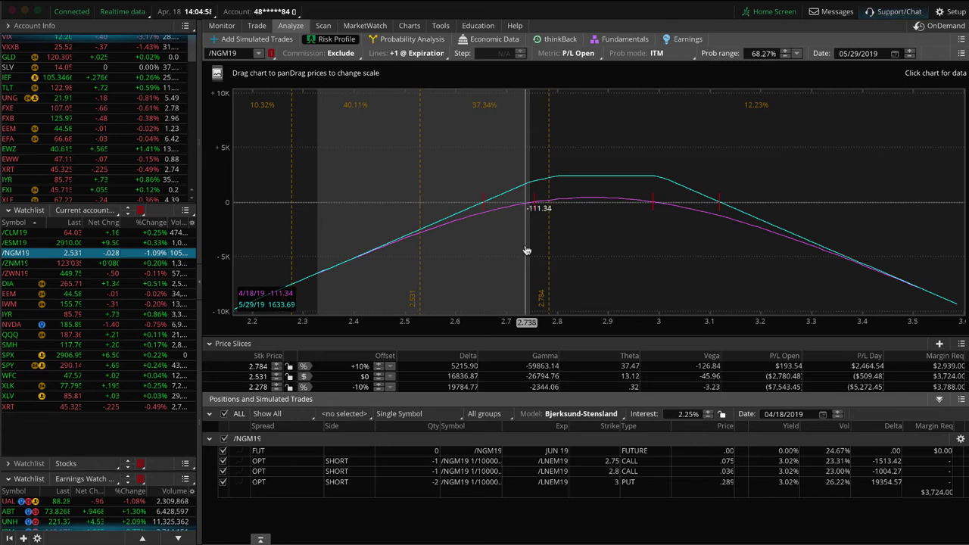
click(413, 25)
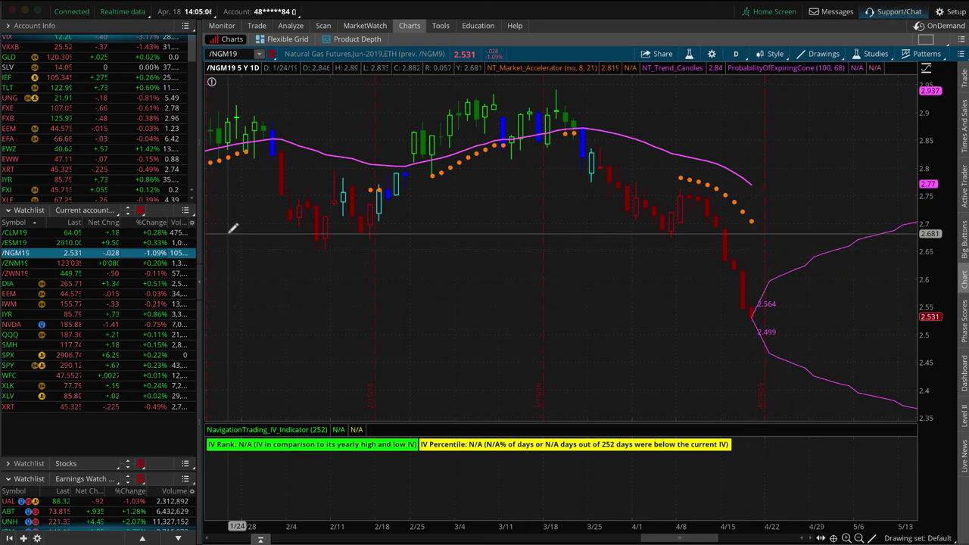
key(Down)
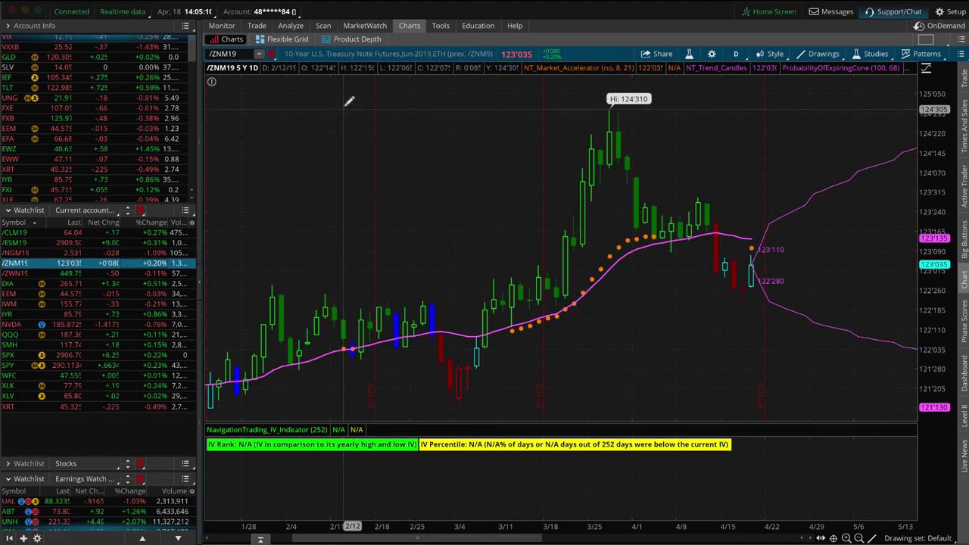
- Open the /ZNM19 risk profile and zoom the graph in around 123–124
click(291, 26)
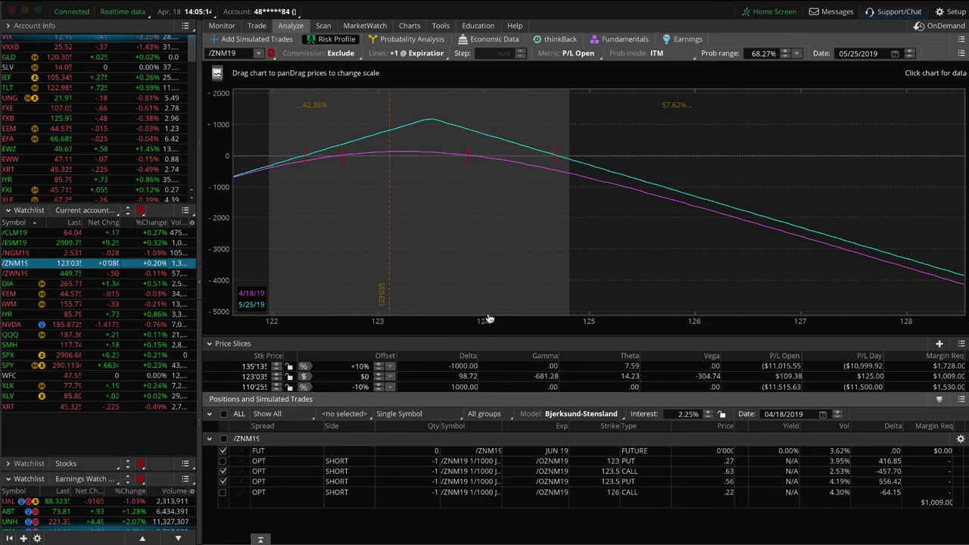
drag(460, 338, 635, 336)
drag(577, 325, 723, 326)
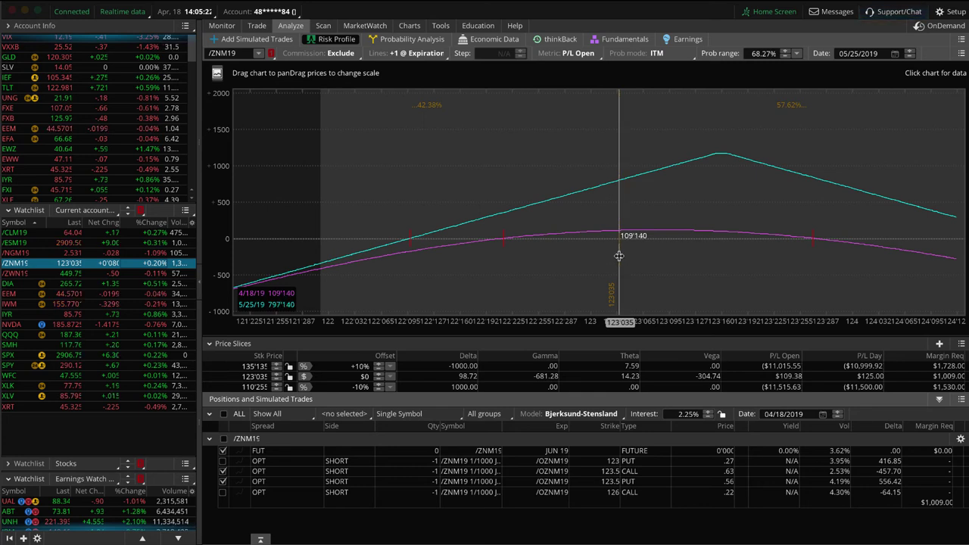
- Toggle the 123 put, 123.5 call and put, and 126 call legs, rescale, then load IWM
click(223, 460)
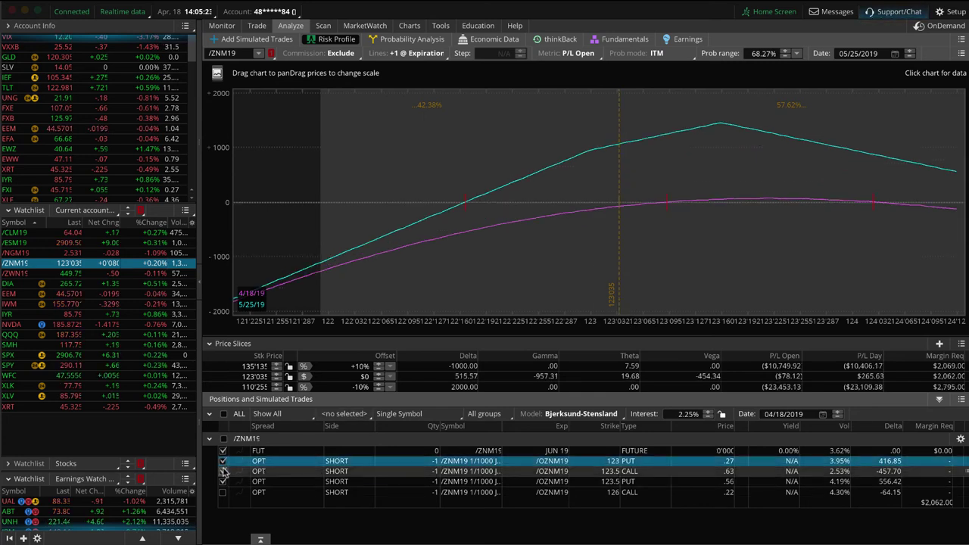
click(223, 471)
click(223, 482)
click(223, 492)
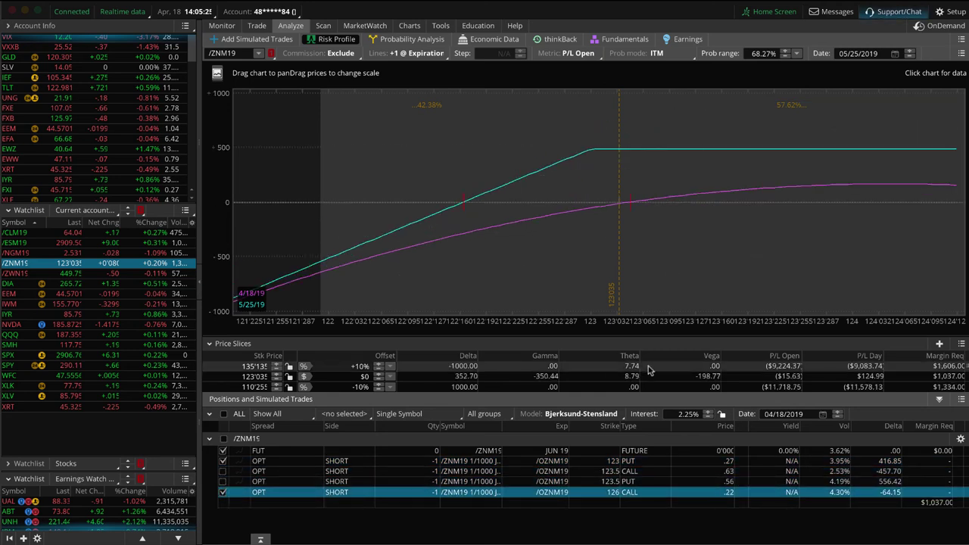
drag(598, 321, 446, 321)
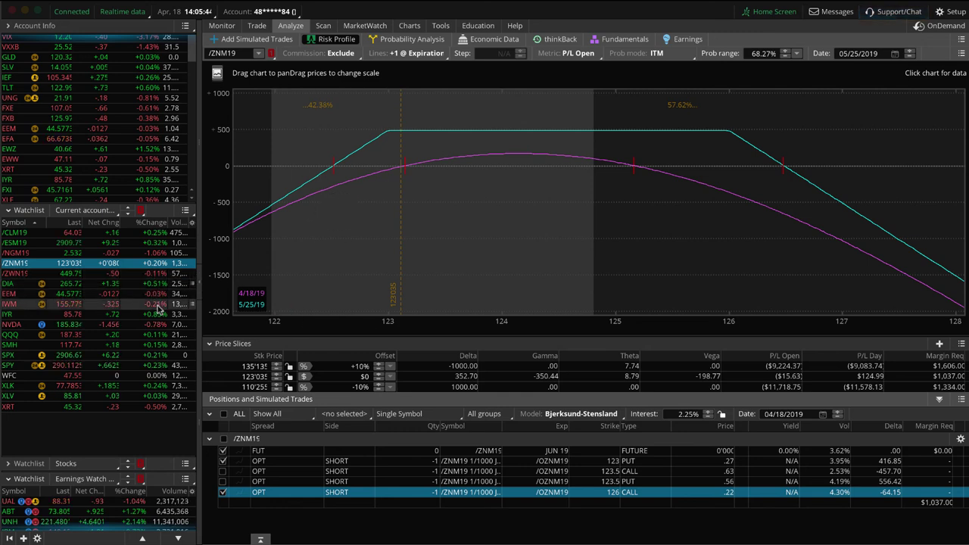
click(159, 306)
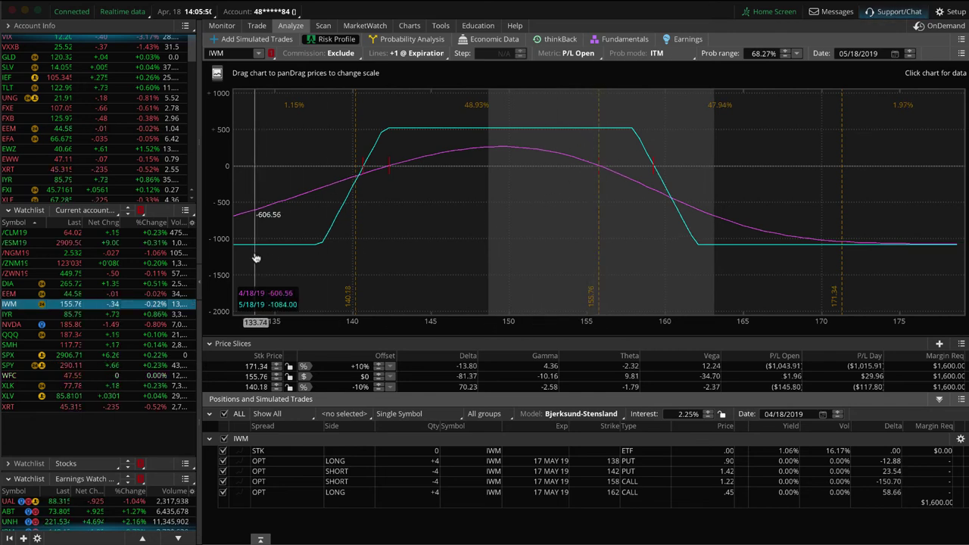
- Look over IWM's candlestick chart, then load the QQQ position's risk profile
click(409, 25)
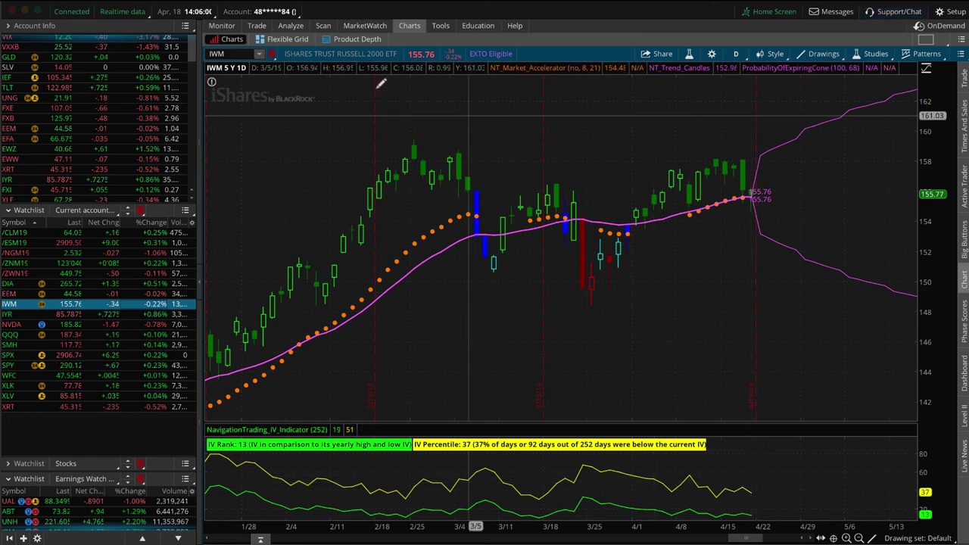
click(290, 26)
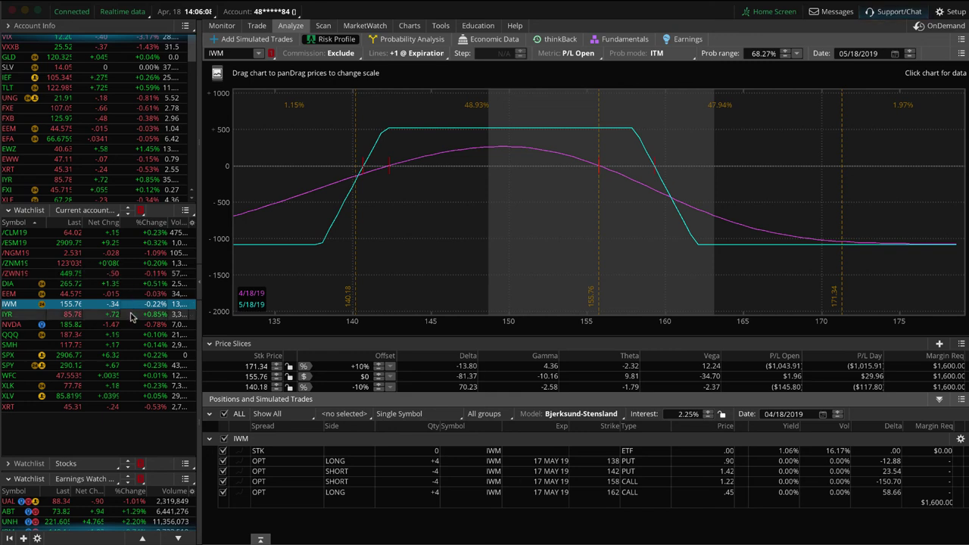
click(138, 335)
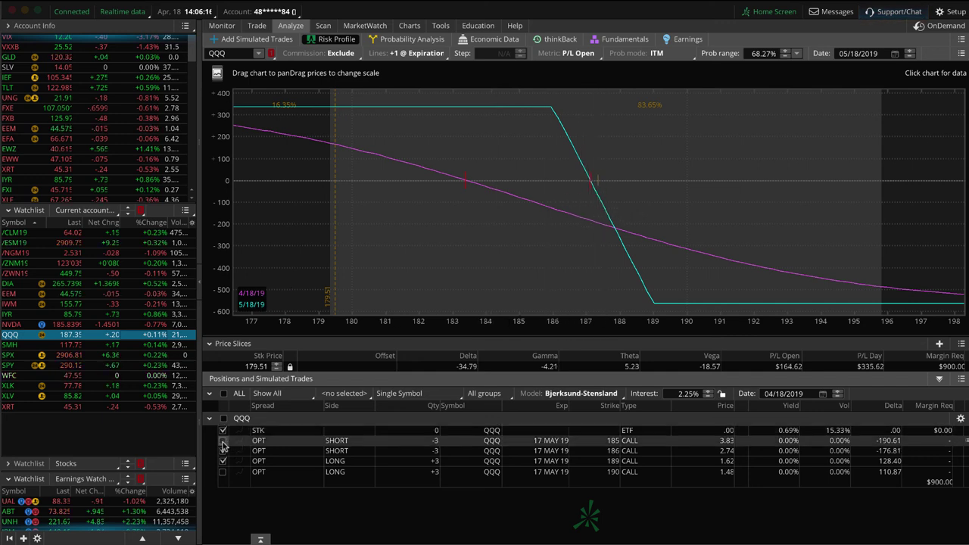
- Include the QQQ 185 and 190 calls, exclude the 186 and 189 calls, then load SMH
click(222, 441)
click(222, 451)
click(222, 461)
click(223, 472)
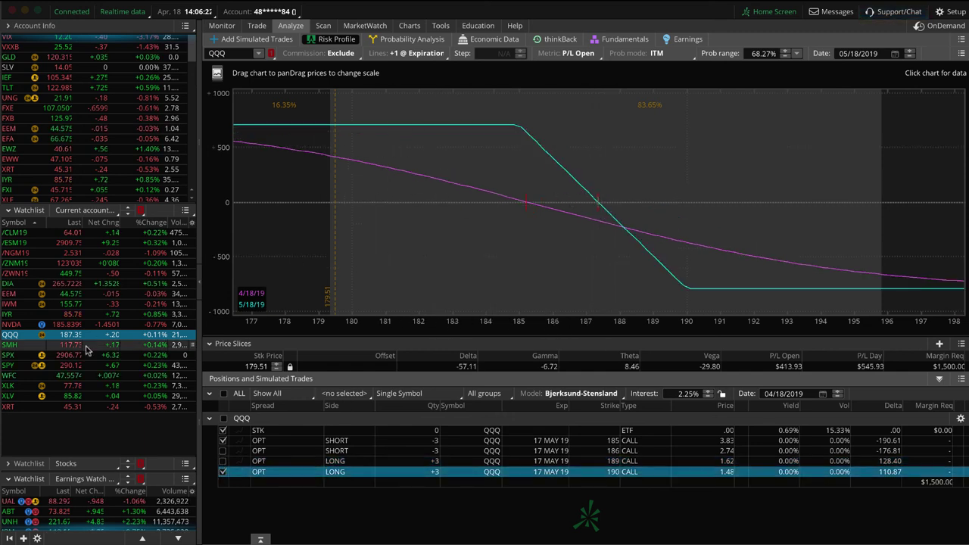
click(134, 348)
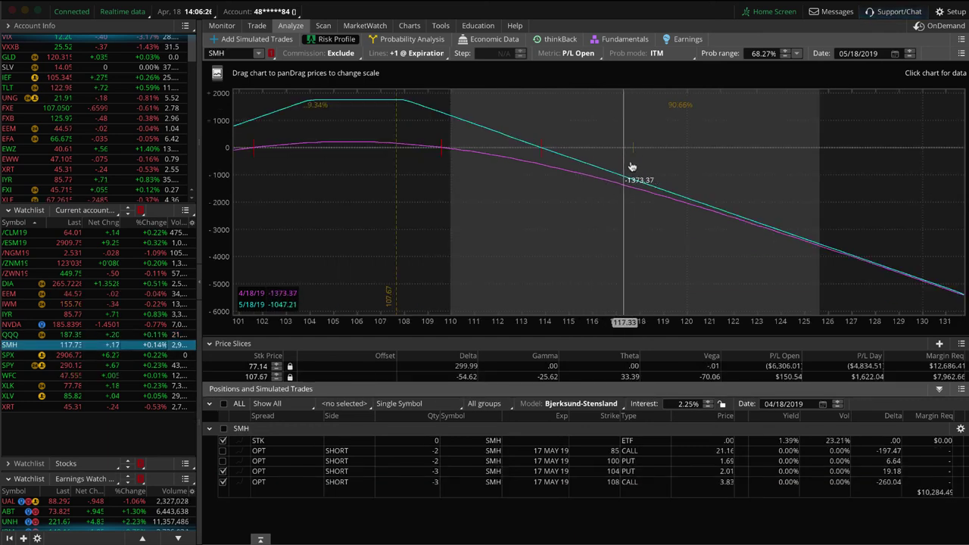
- Toggle SMH's 108 call, 104 put, 100 put and 85 call legs, panning prices to 91–121
click(222, 482)
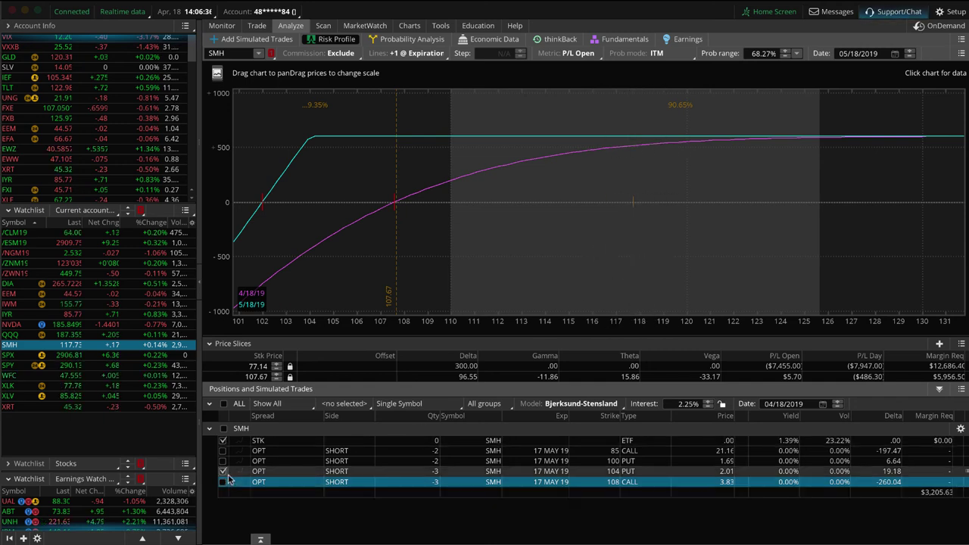
click(223, 472)
click(223, 461)
click(222, 451)
drag(520, 227, 715, 237)
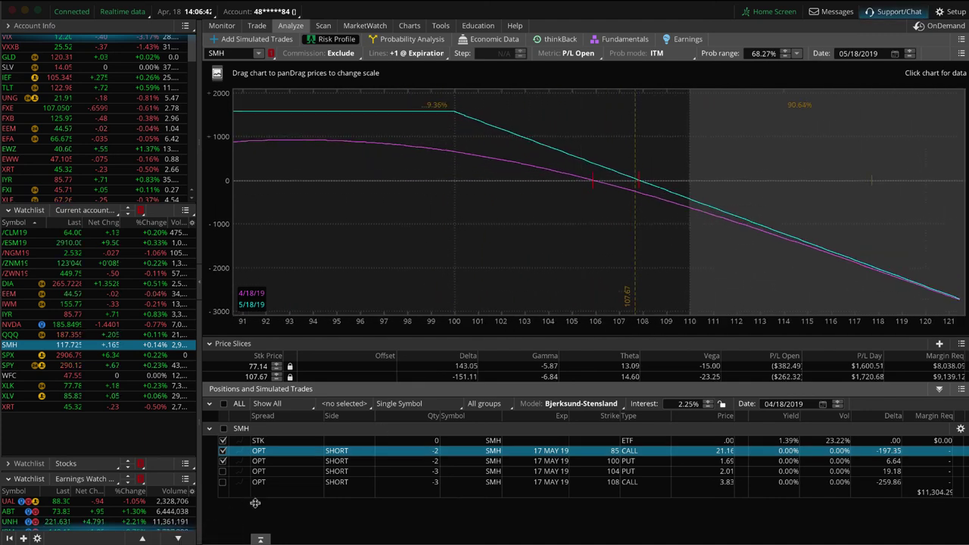
- Exclude the 85 call, include the 100 put, then view SMH's daily chart
click(223, 451)
click(222, 461)
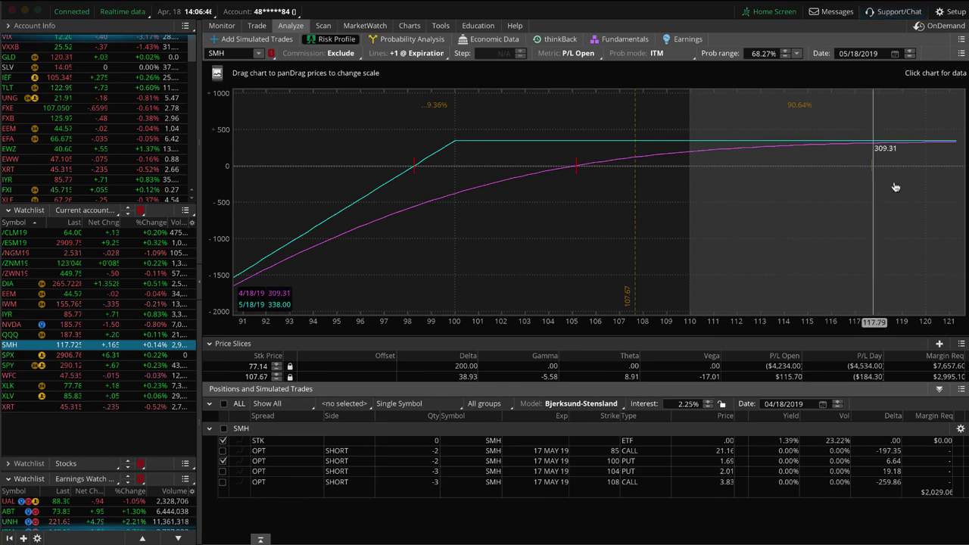
click(410, 26)
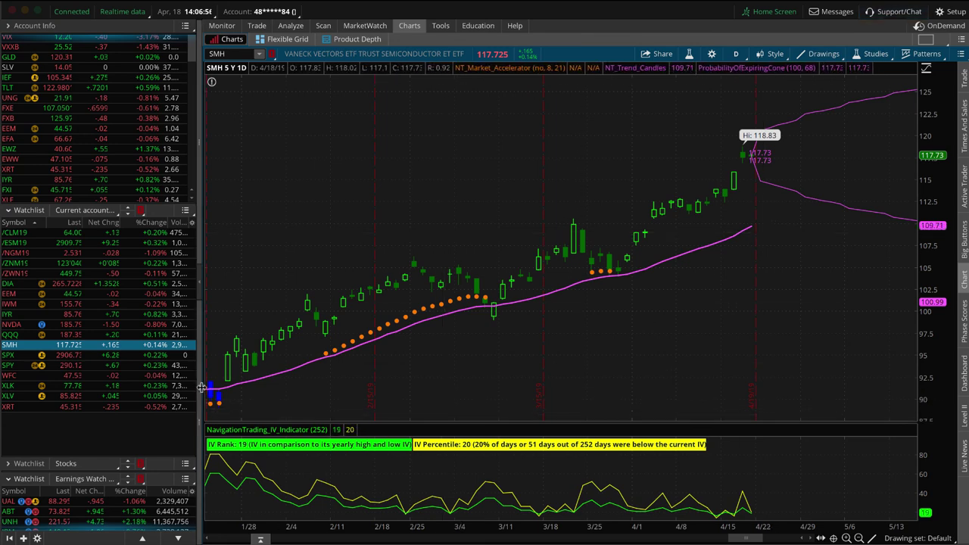
- Check SPX's chart and its 2890 put-calendar risk profile without the simulated calendar, scaled to 2820–3030, then load SPY
click(154, 356)
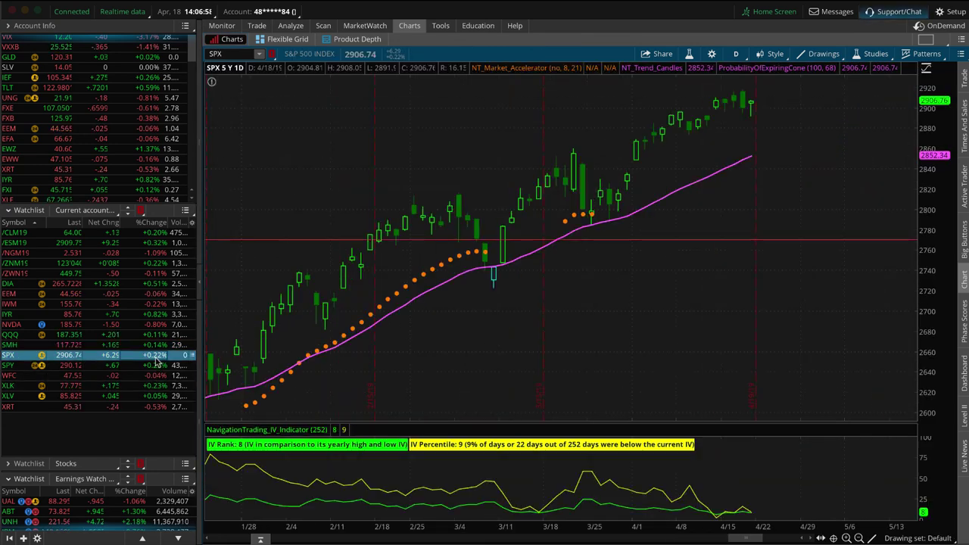
click(291, 29)
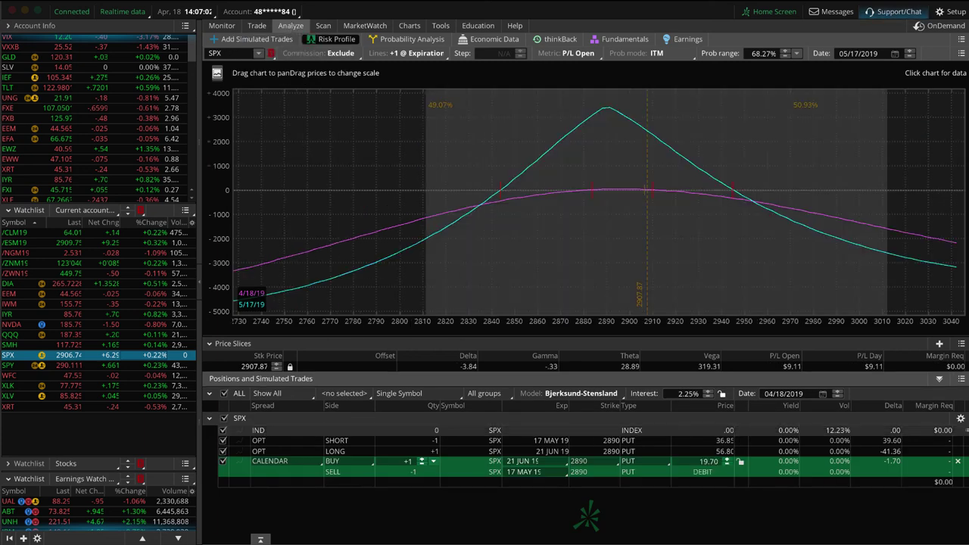
click(958, 461)
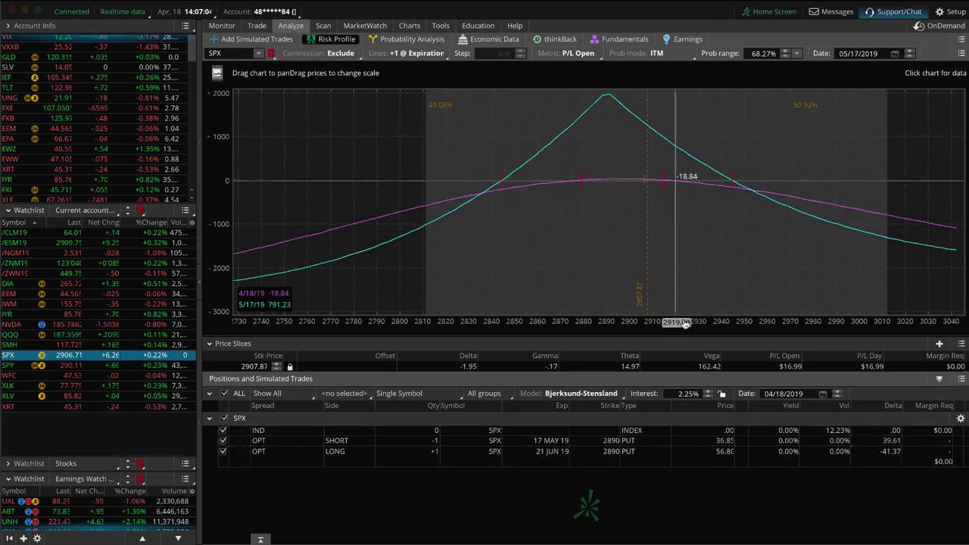
drag(686, 326, 457, 275)
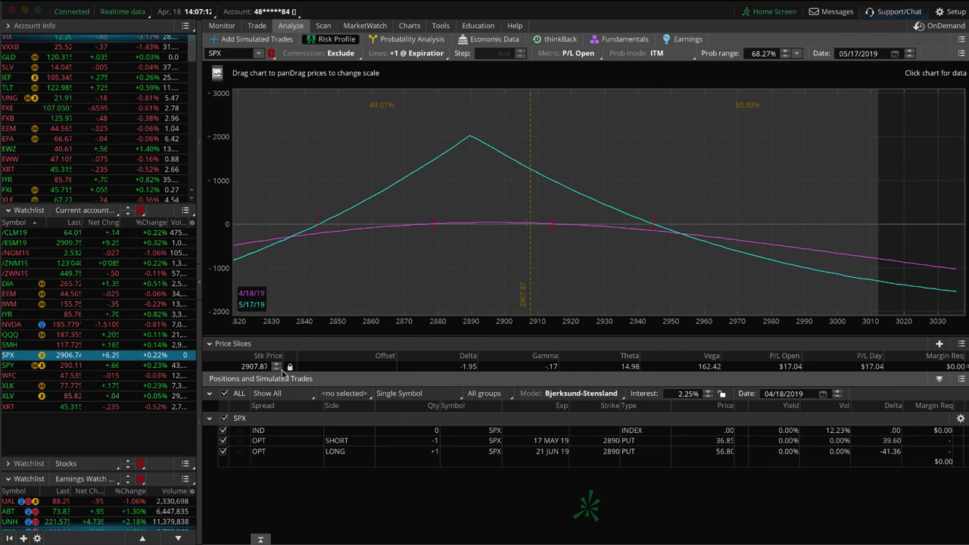
click(154, 366)
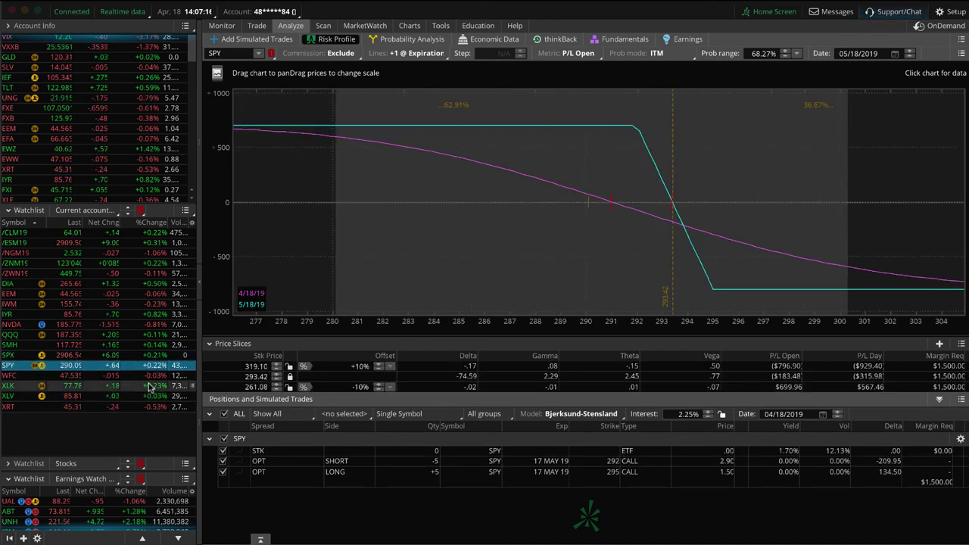
- Review WFC's risk profile and candlestick chart, then load the XLK 74/79 put-vertical risk profile
click(145, 378)
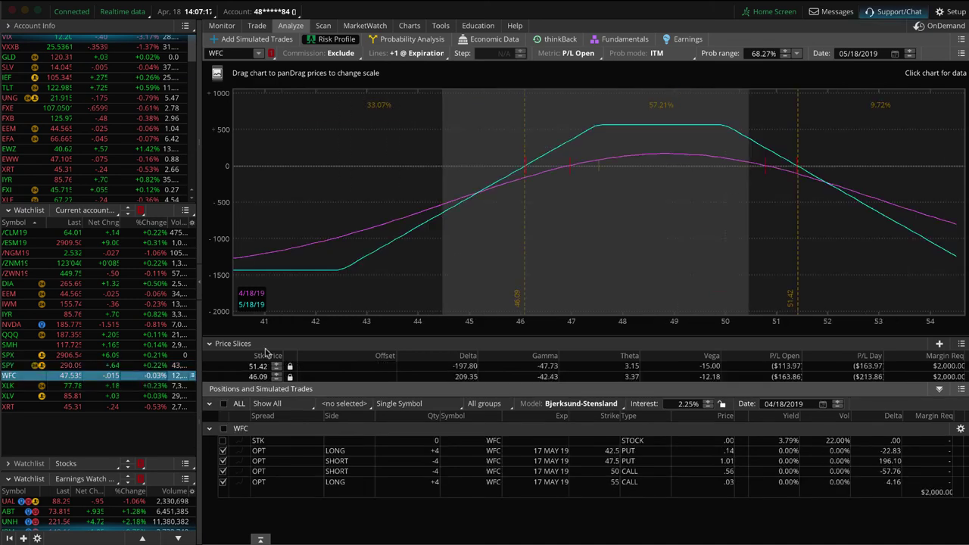
click(410, 25)
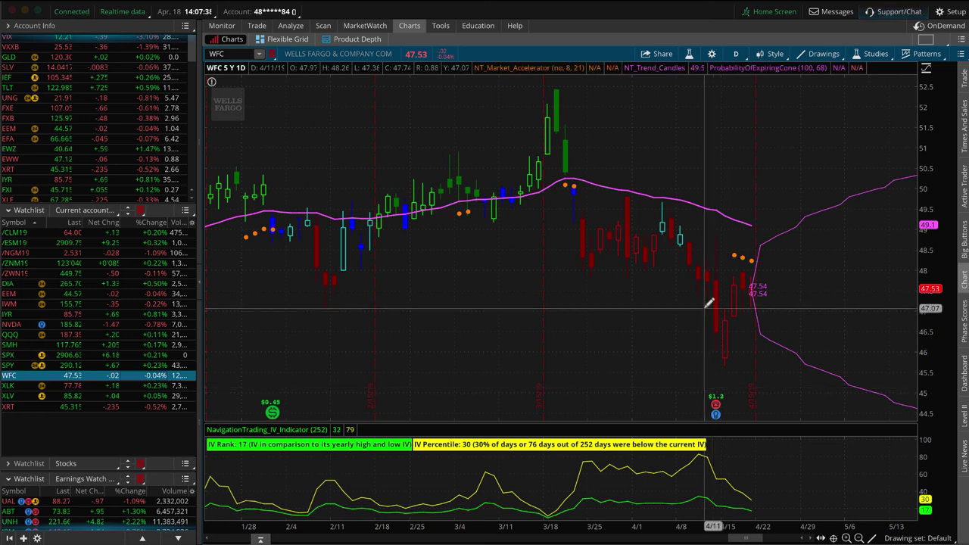
mouse_move(290, 26)
click(288, 62)
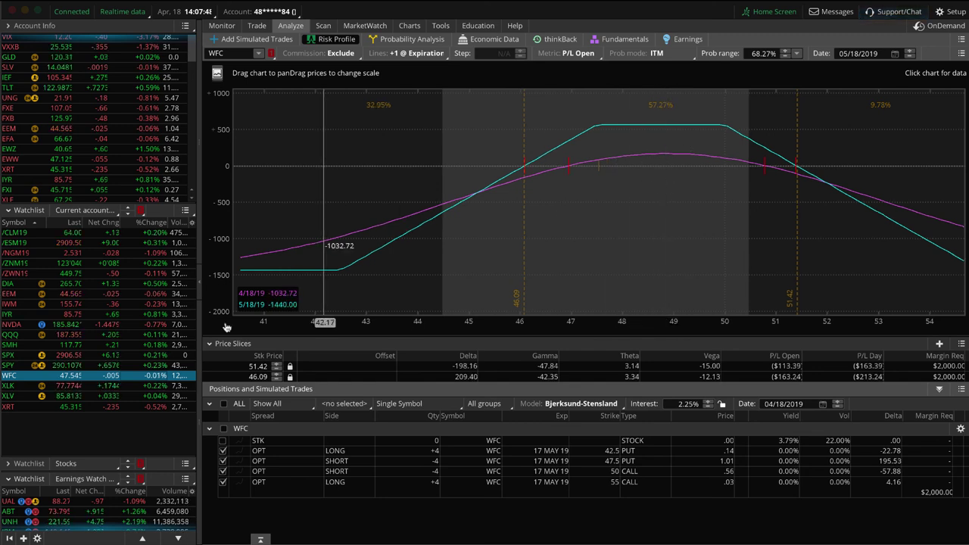
click(159, 388)
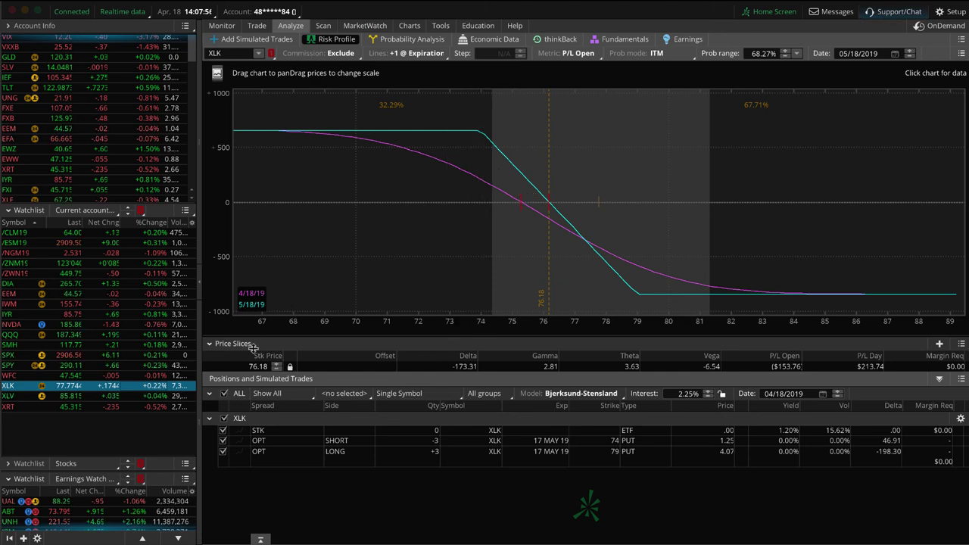
- Load XLV's risk profile, then XRT's five short May 17 41 calls and 44 puts
click(152, 401)
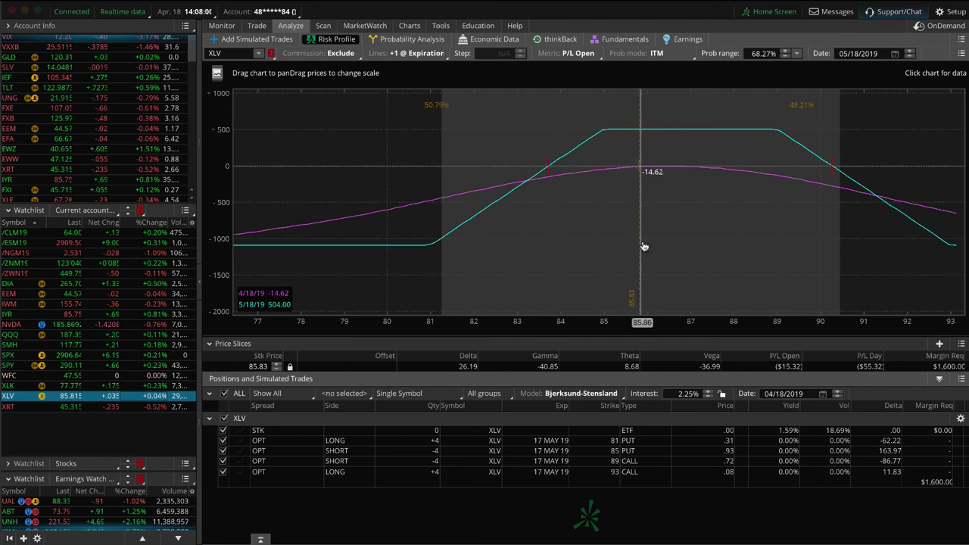
click(146, 409)
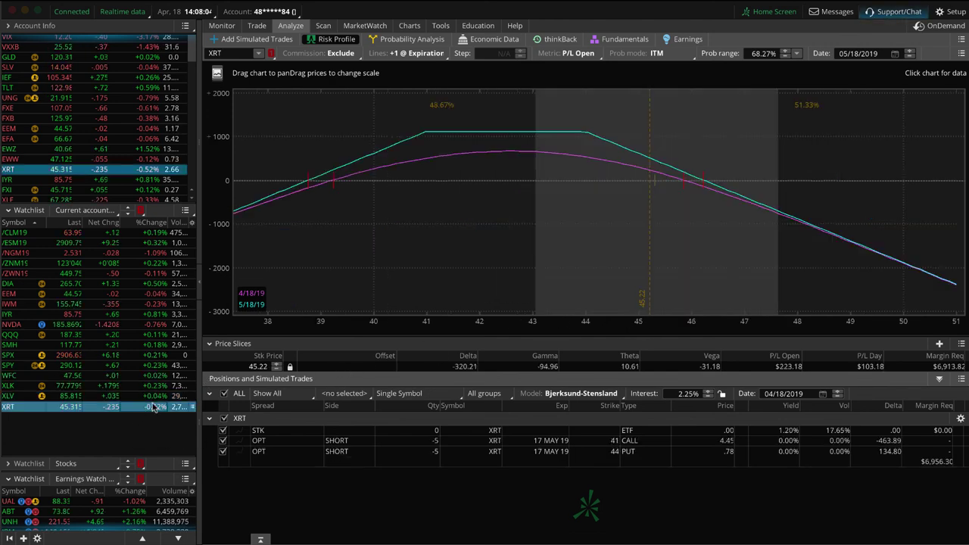